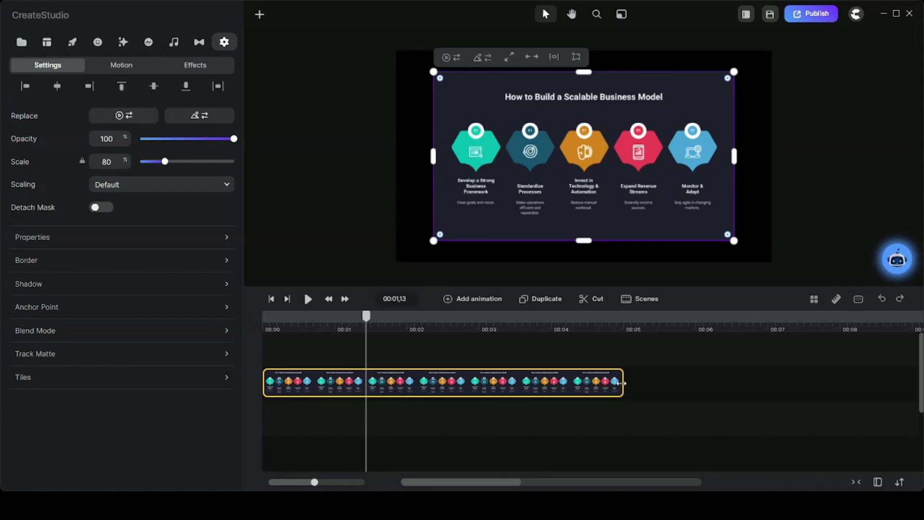
Extend the infographic clip to about 9 seconds and enlarge the image to 100% scale so it fills the canvas
{"action": "left_click_drag", "start_coordinate": [623, 383], "coordinate": [907, 379]}
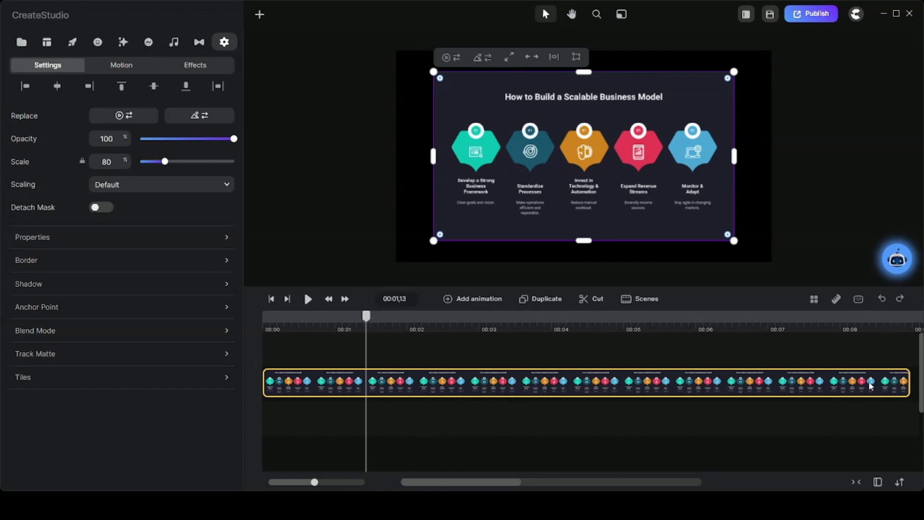
{"action": "right_click", "coordinate": [433, 240]}
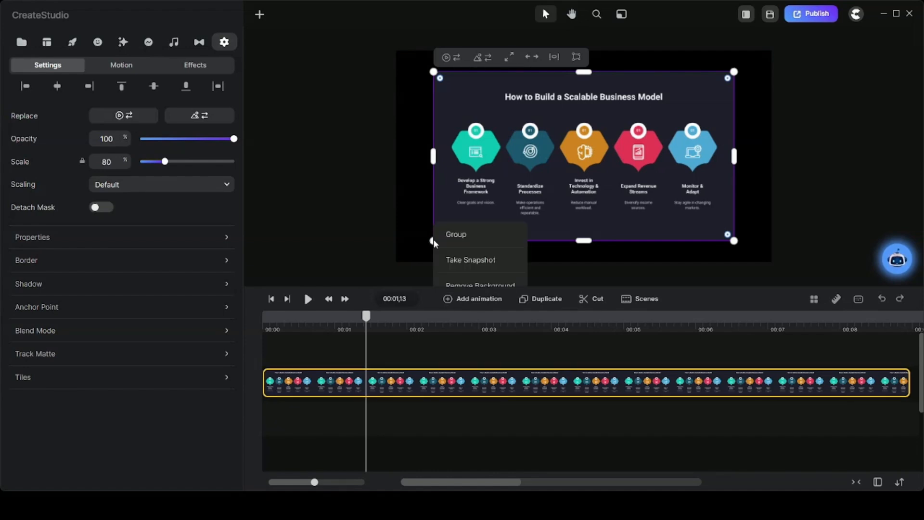
{"action": "left_click_drag", "start_coordinate": [434, 240], "coordinate": [397, 265]}
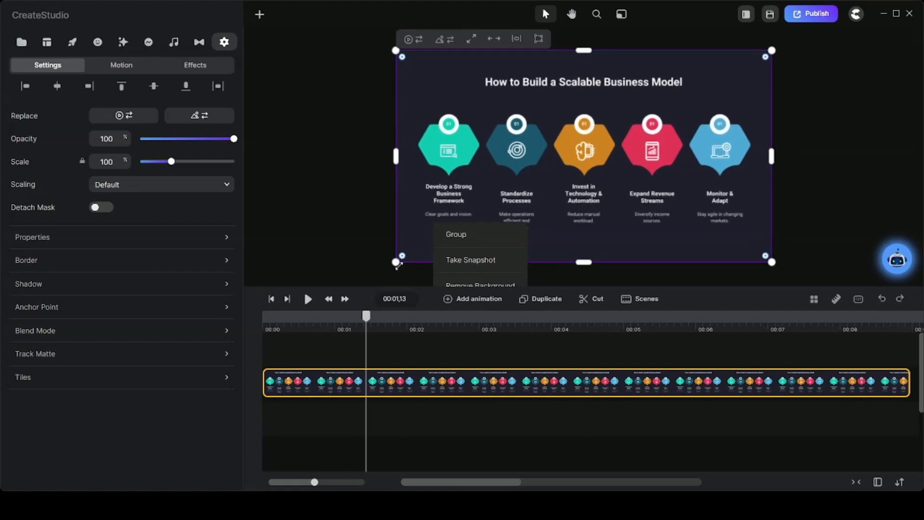
Duplicate the infographic clip, split the upper copy at 00:01,13 and delete the part after the split
{"action": "right_click", "coordinate": [402, 383]}
{"action": "left_click", "coordinate": [549, 301]}
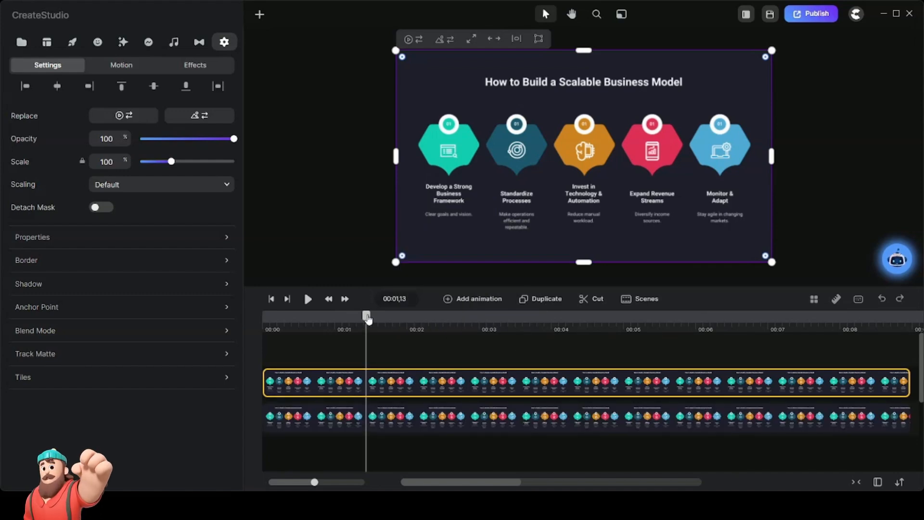
{"action": "left_click", "coordinate": [592, 300]}
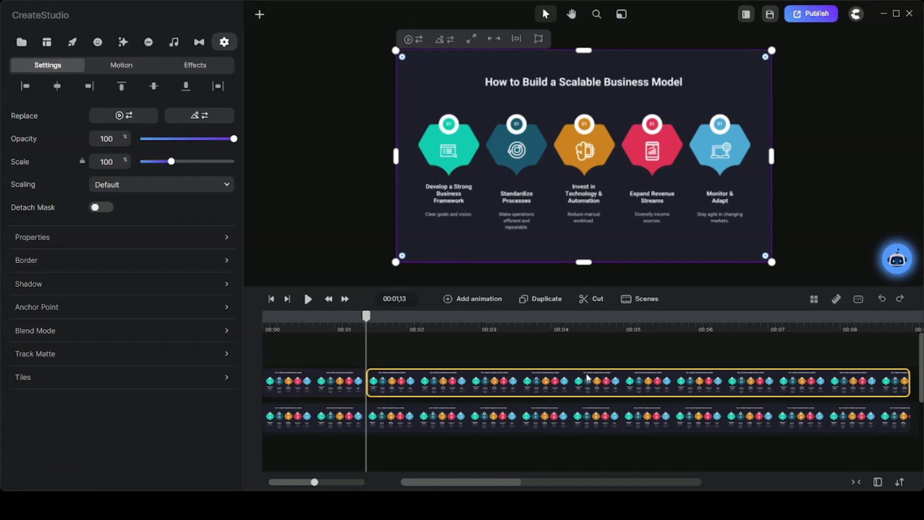
{"action": "key", "text": "Delete"}
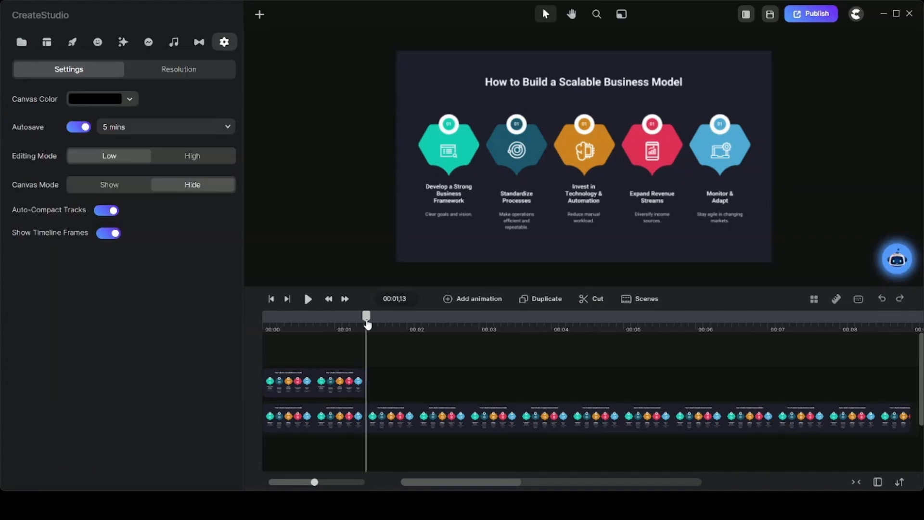
Crop the short upper copy tightly around the first infographic item, "Develop a Strong Business Framework"
{"action": "left_click_drag", "start_coordinate": [366, 323], "coordinate": [327, 336]}
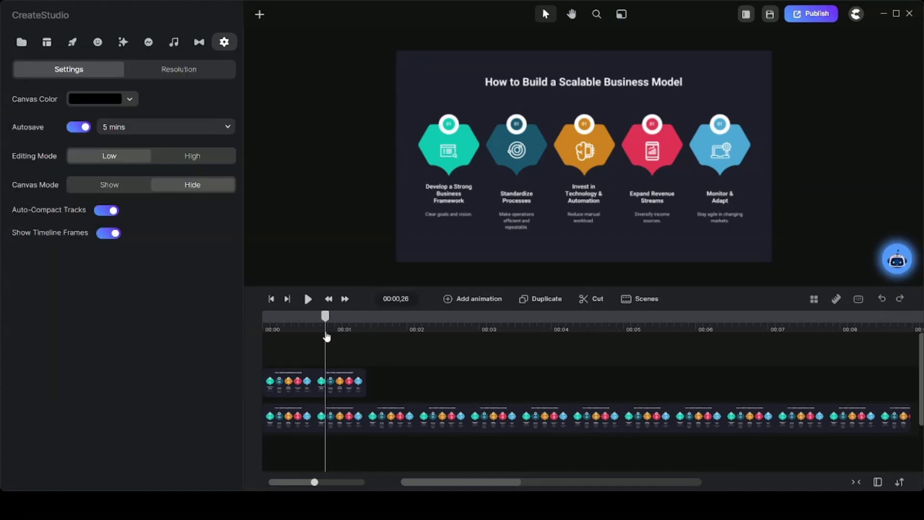
{"action": "left_click", "coordinate": [340, 373]}
{"action": "double_click", "coordinate": [498, 123]}
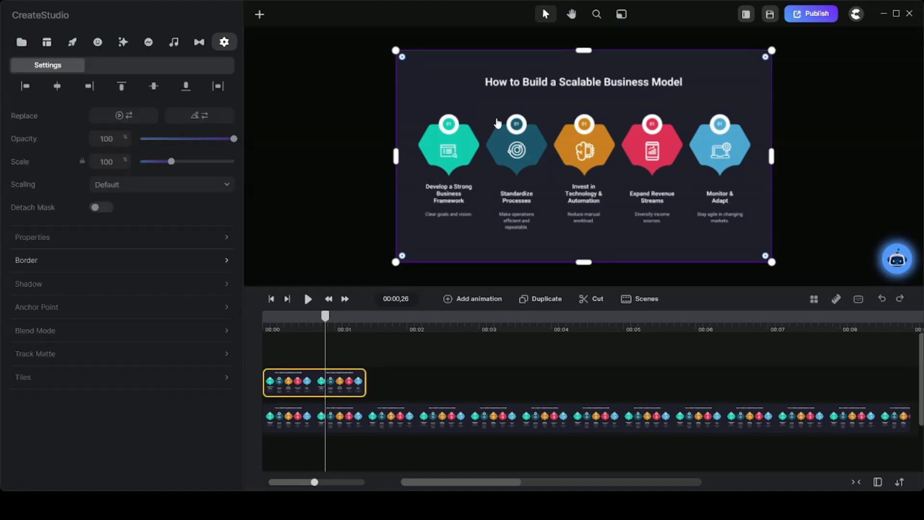
{"action": "left_click_drag", "start_coordinate": [396, 156], "coordinate": [417, 156]}
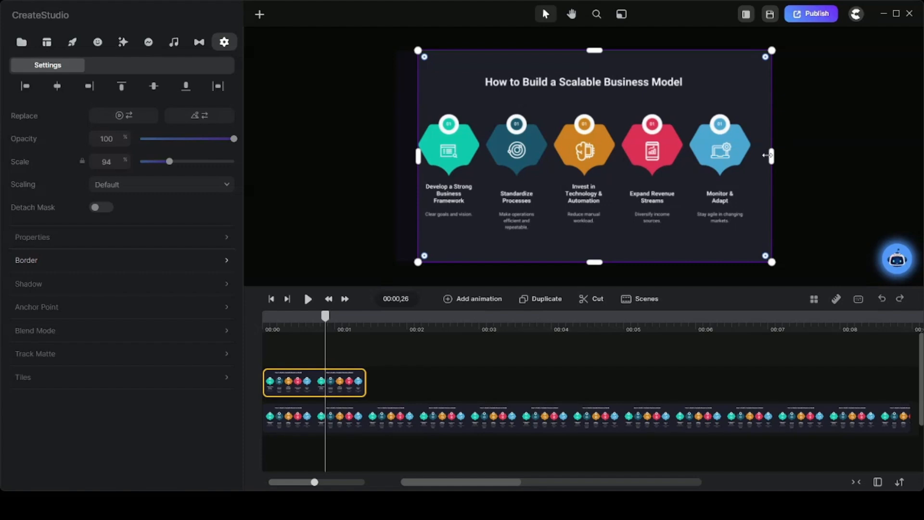
{"action": "left_click_drag", "start_coordinate": [769, 155], "coordinate": [481, 167]}
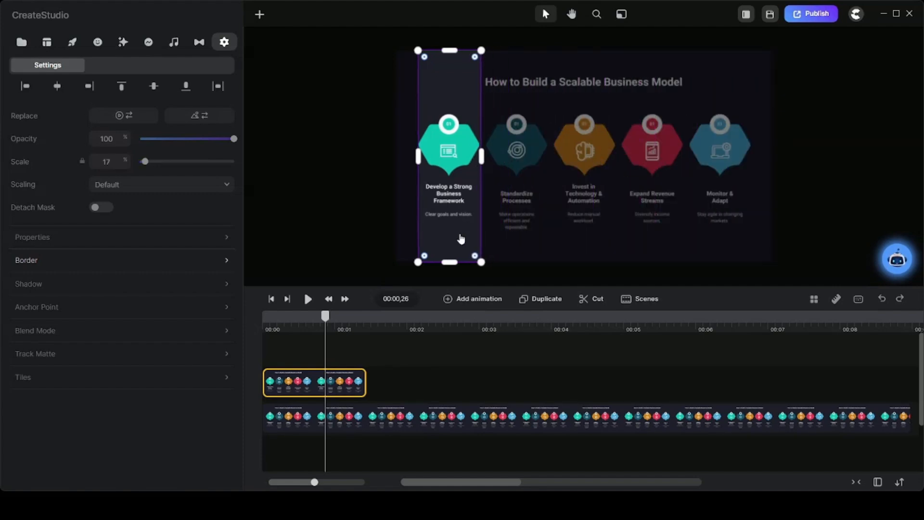
{"action": "left_click_drag", "start_coordinate": [453, 260], "coordinate": [453, 218]}
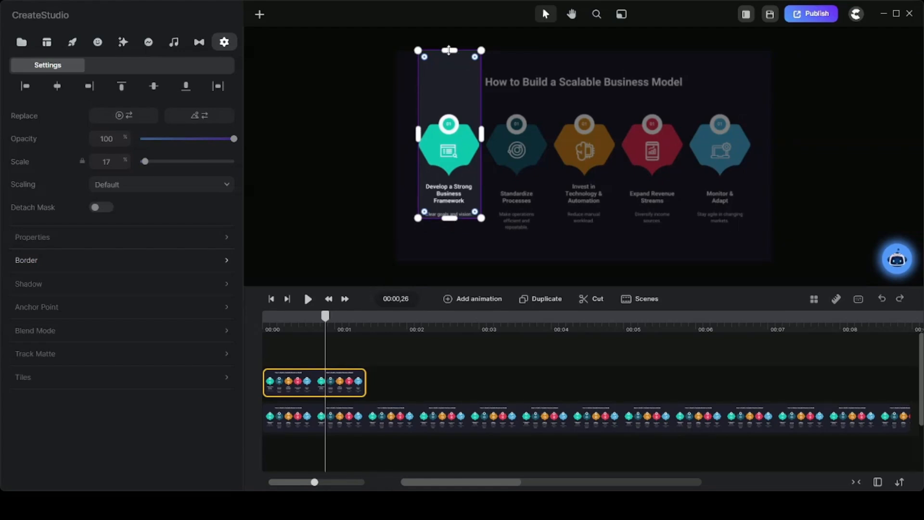
{"action": "left_click_drag", "start_coordinate": [449, 50], "coordinate": [446, 110]}
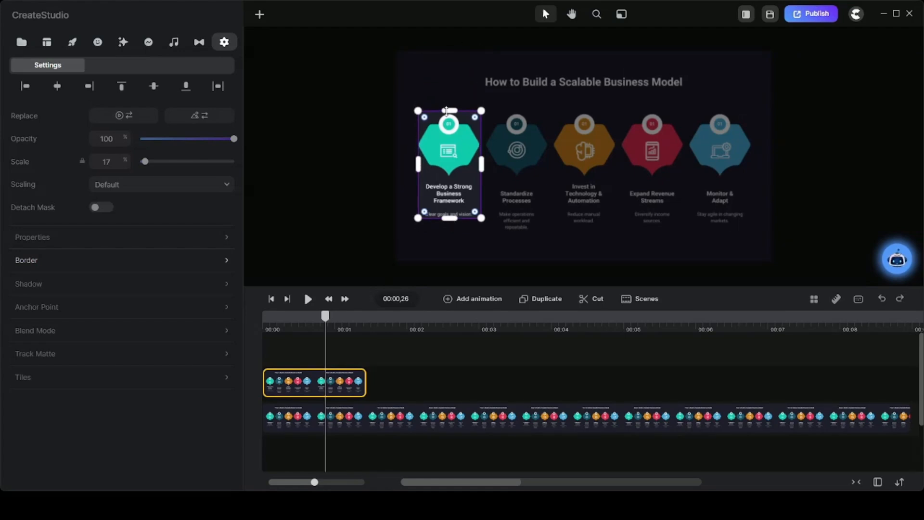
Add a position and scale animation with Linear easing to the cropped item clip
{"action": "left_click", "coordinate": [462, 299]}
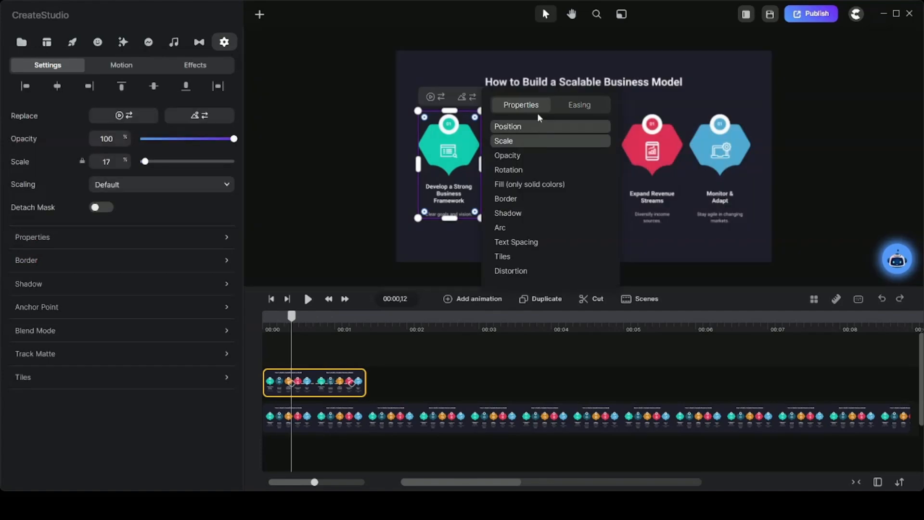
{"action": "left_click", "coordinate": [573, 107]}
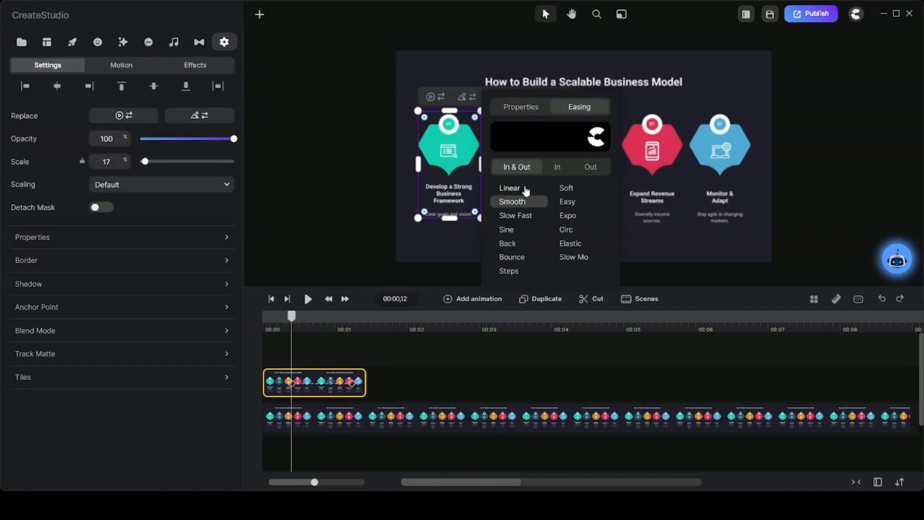
{"action": "left_click", "coordinate": [526, 191]}
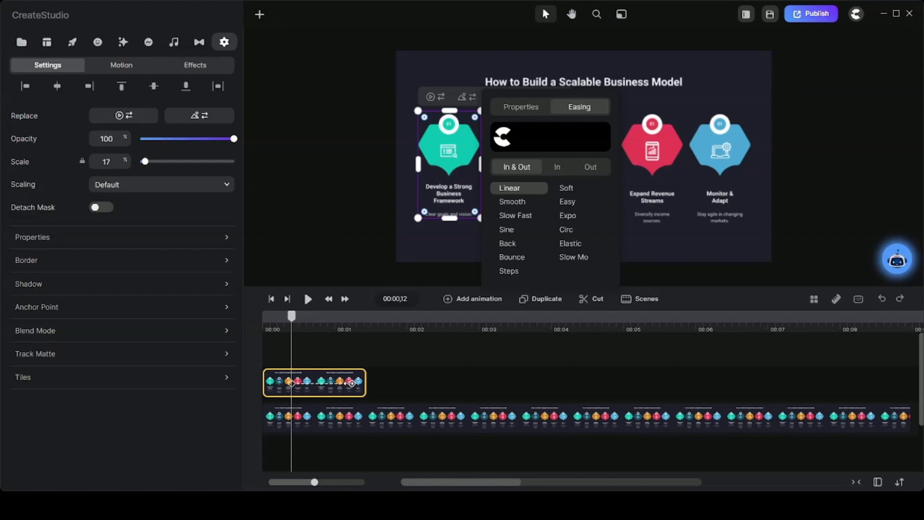
Enlarge the first item to 27% scale at the animation's end keyframe
{"action": "left_click", "coordinate": [352, 383]}
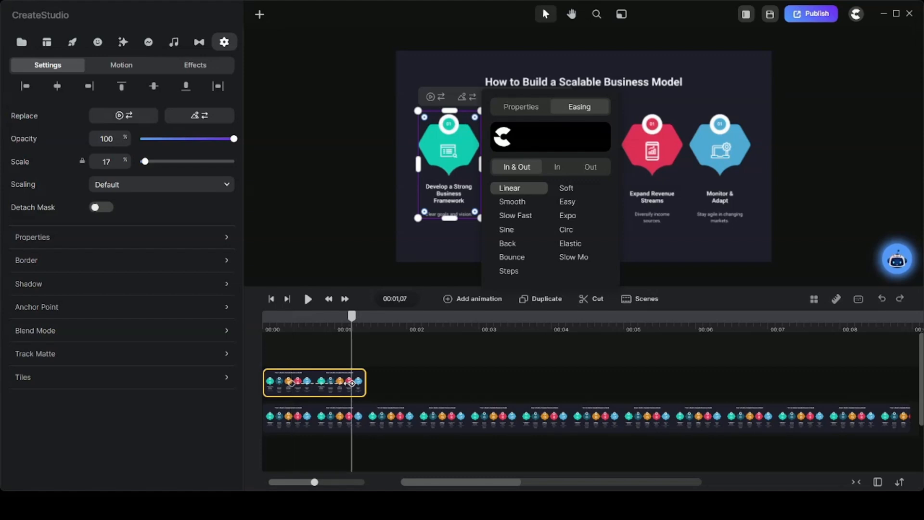
{"action": "right_click", "coordinate": [419, 218]}
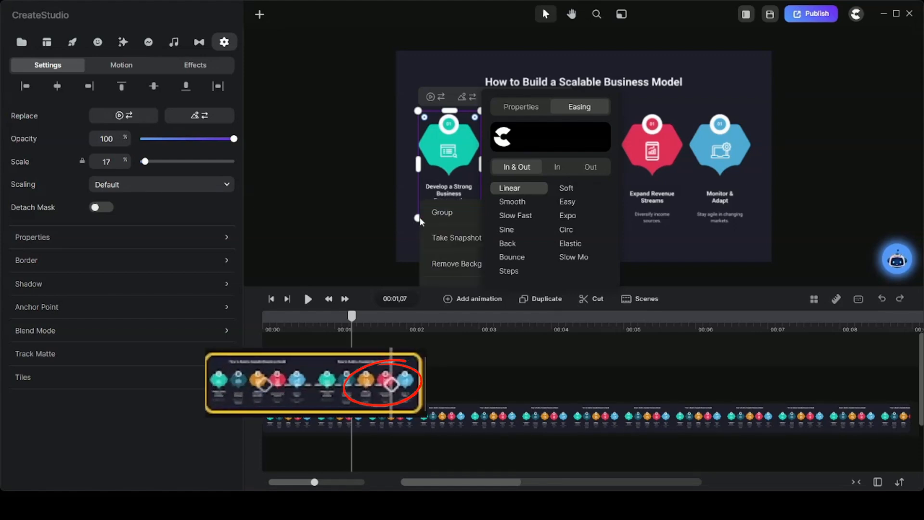
{"action": "left_click_drag", "start_coordinate": [419, 218], "coordinate": [404, 257]}
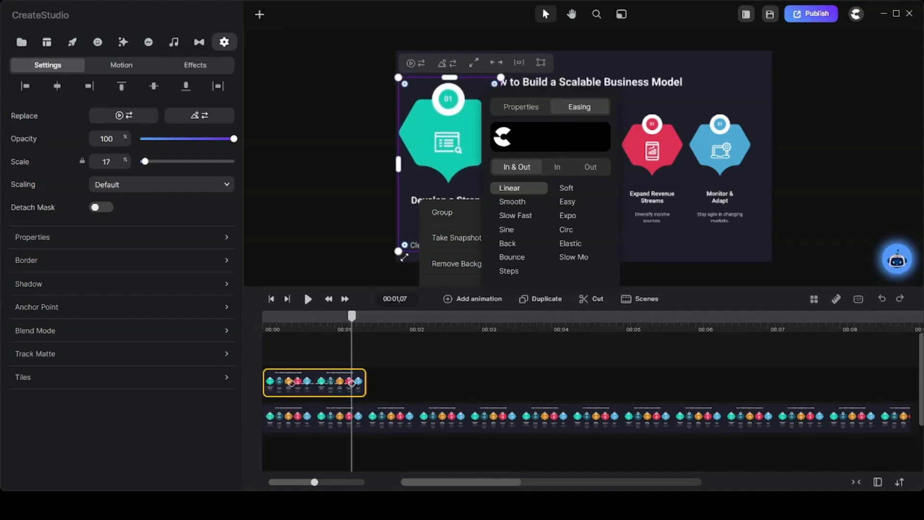
{"action": "left_click", "coordinate": [368, 267]}
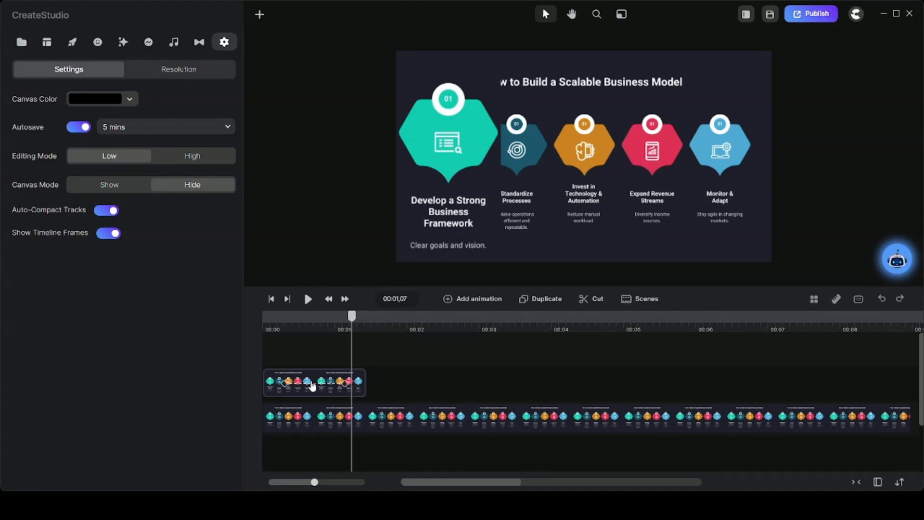
Move the enlarging animation to the start of the clip so that it ends at 00:00,12
{"action": "left_click", "coordinate": [326, 387]}
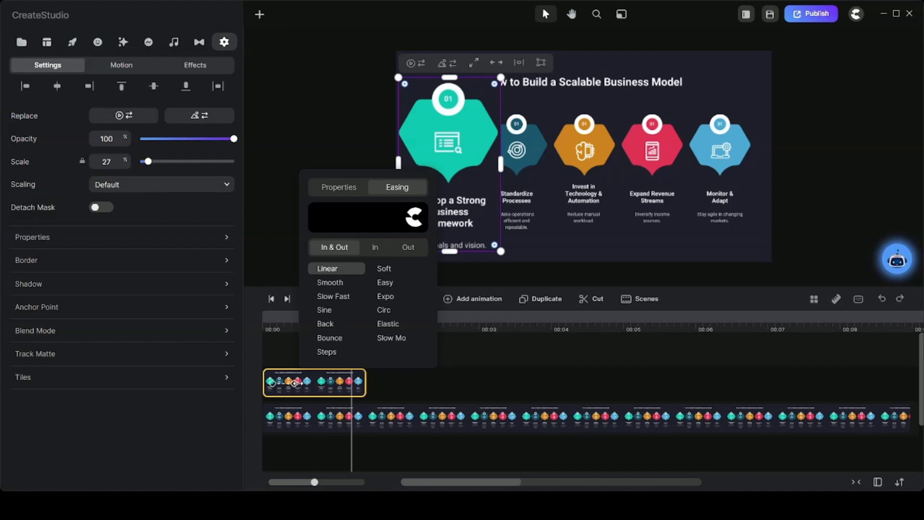
{"action": "left_click", "coordinate": [292, 386]}
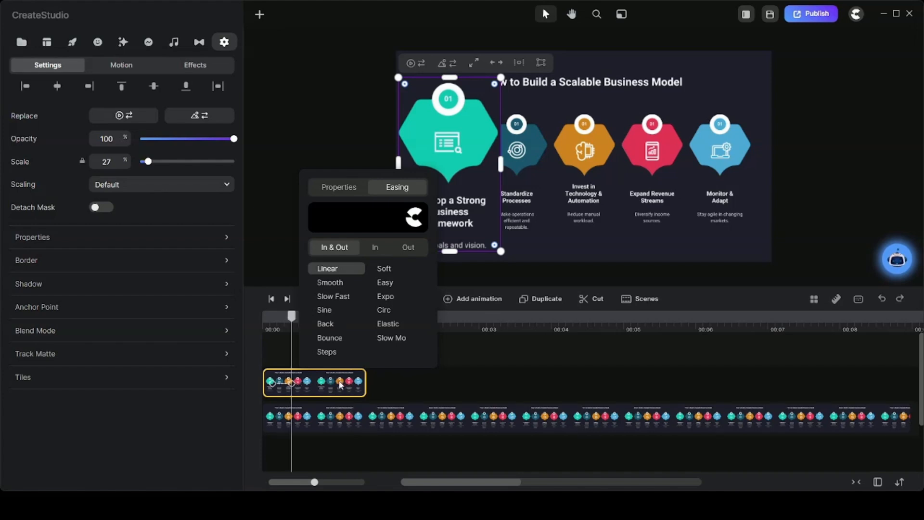
{"action": "left_click", "coordinate": [420, 371]}
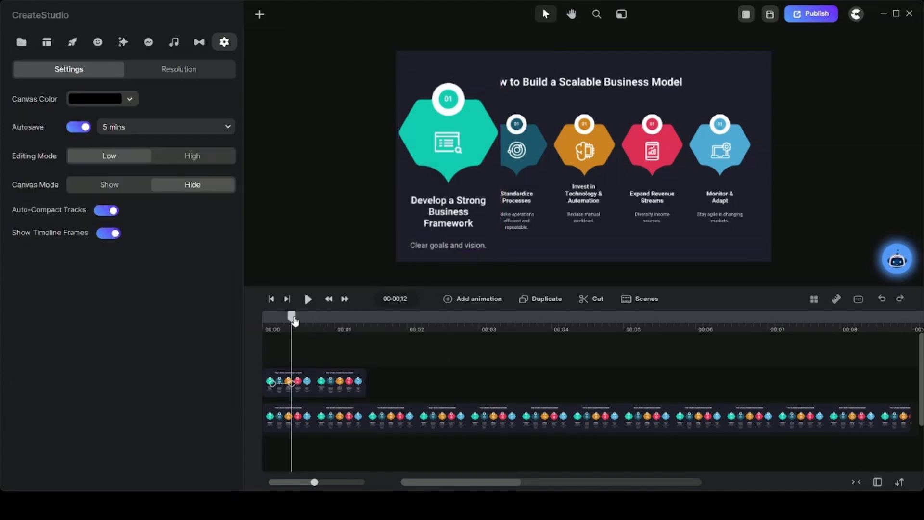
Add a second animation with Linear easing to the item clip at 00:00,25, animating only Scale
{"action": "left_click_drag", "start_coordinate": [294, 321], "coordinate": [326, 327]}
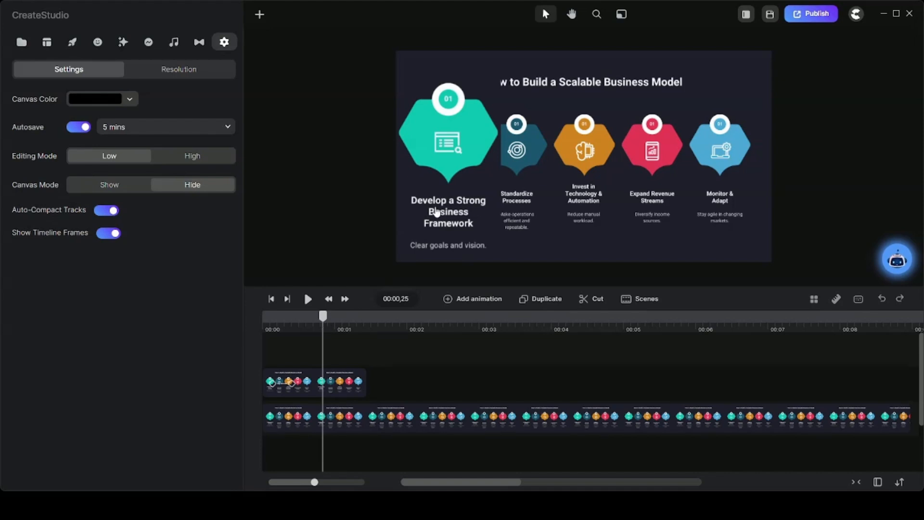
{"action": "left_click", "coordinate": [337, 385]}
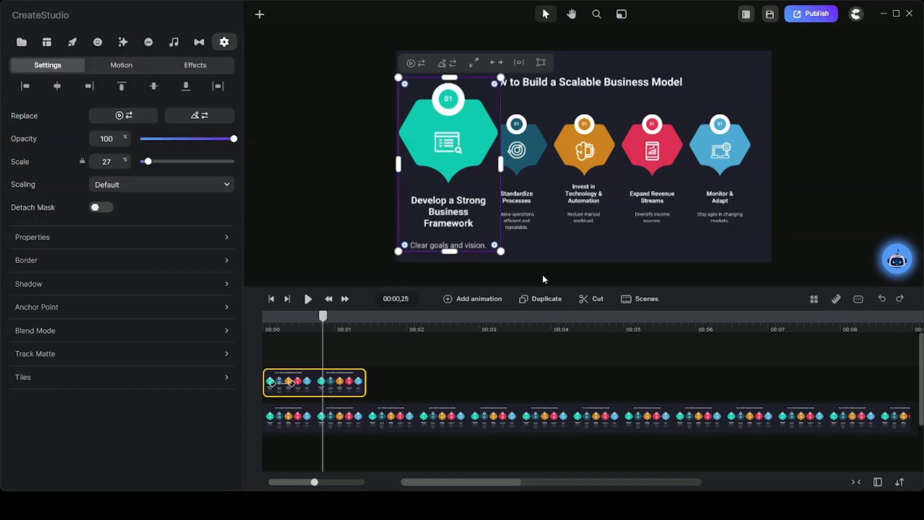
{"action": "left_click", "coordinate": [496, 300]}
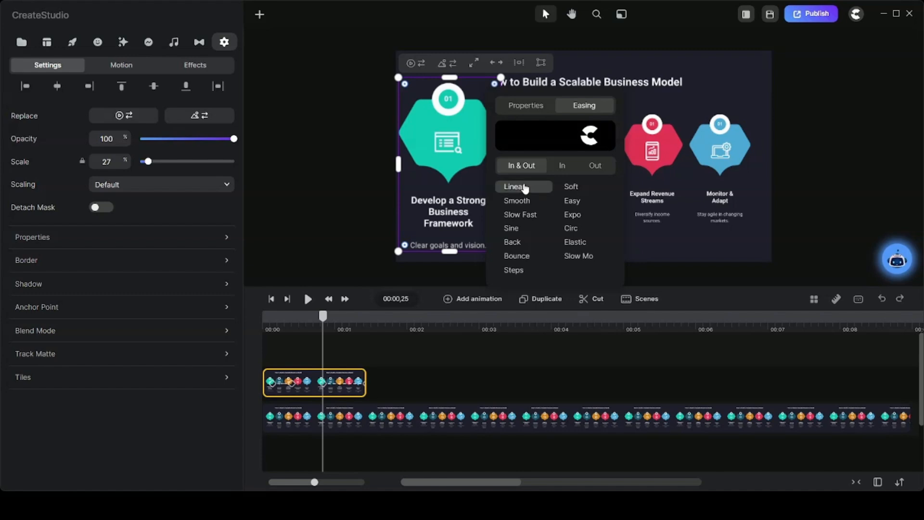
{"action": "left_click", "coordinate": [525, 105]}
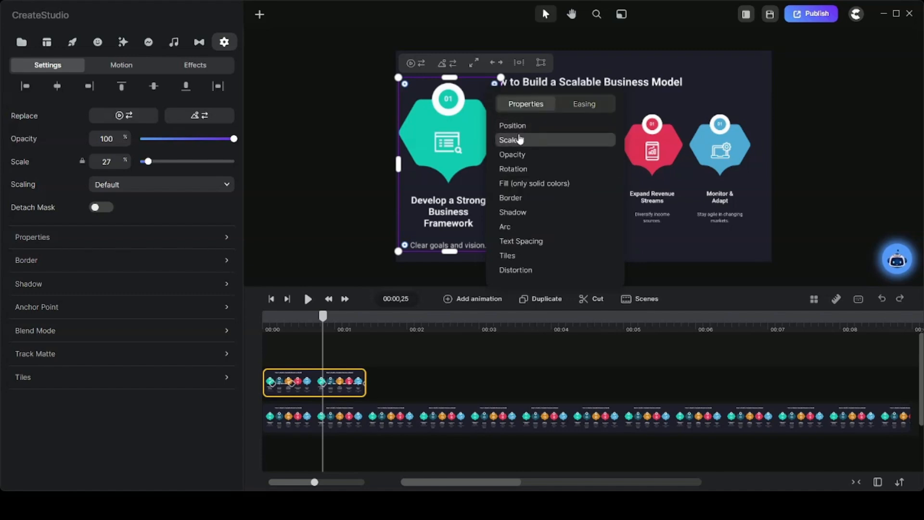
Move the second animation's end keyframe back to 00:01,09 and set the item's scale there to 17%
{"action": "left_click_drag", "start_coordinate": [358, 389], "coordinate": [349, 388]}
{"action": "left_click", "coordinate": [356, 383]}
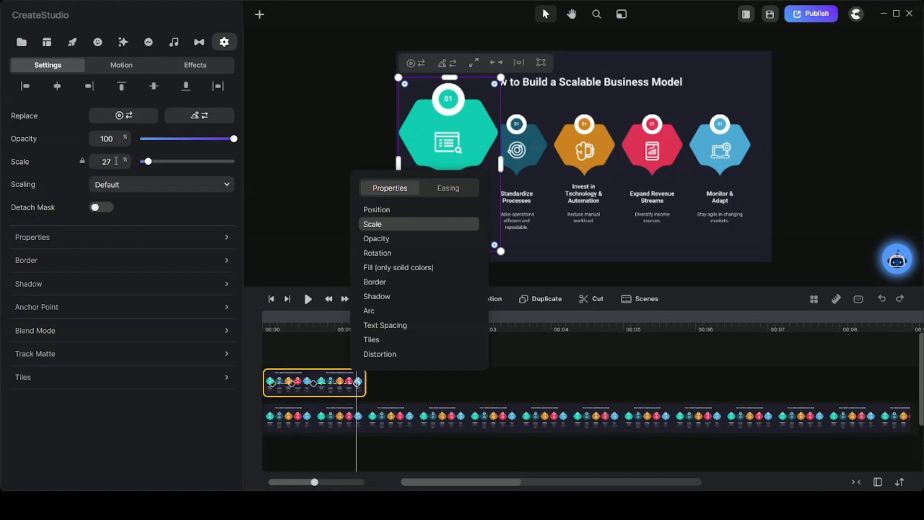
{"action": "left_click", "coordinate": [116, 161]}
{"action": "type", "text": "7"}
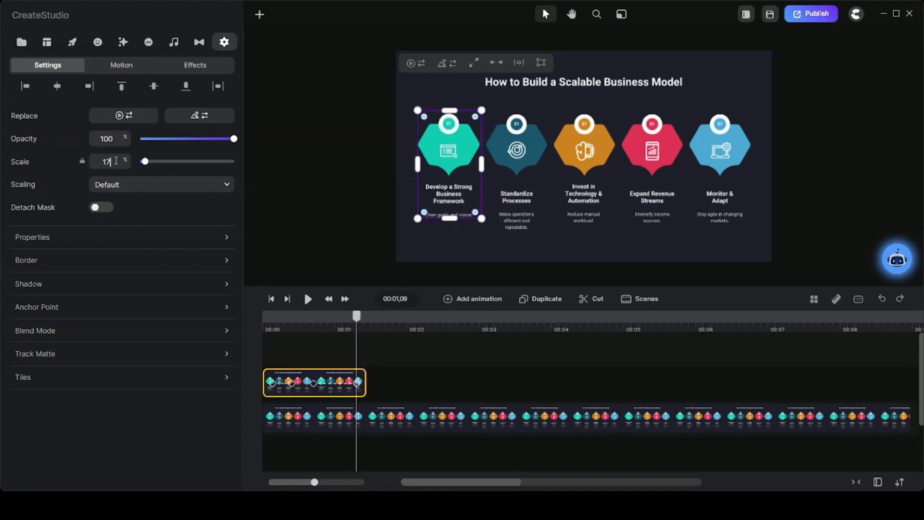
Reposition the shrinking animation's keyframes to run from about 00:00,25 to 00:01,06
{"action": "left_click", "coordinate": [325, 383]}
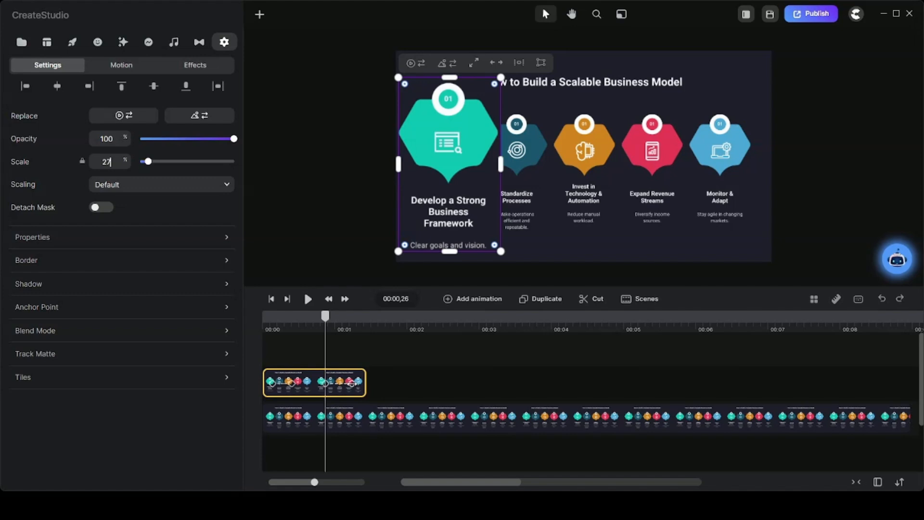
{"action": "left_click", "coordinate": [352, 383]}
{"action": "double_click", "coordinate": [334, 385]}
{"action": "left_click", "coordinate": [339, 352]}
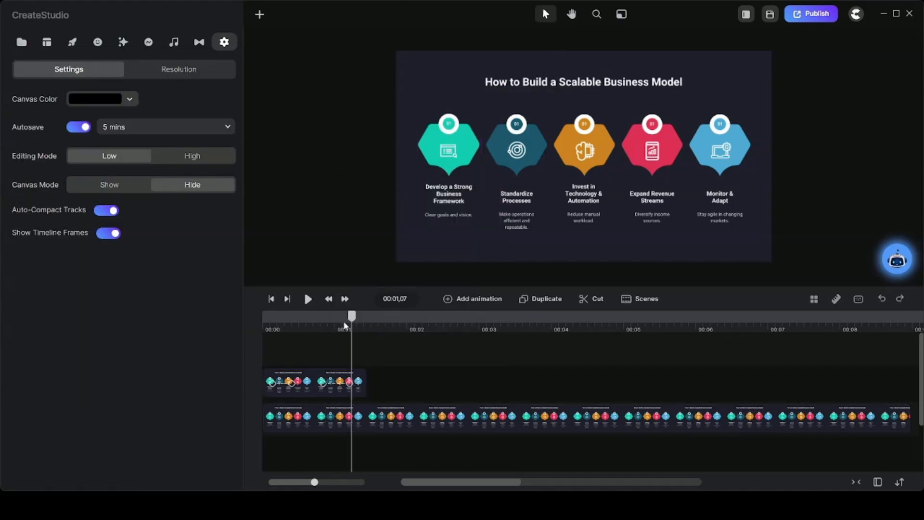
Duplicate the animated first-item clip several times, with the playhead moved to 00:01,22
{"action": "left_click_drag", "start_coordinate": [345, 326], "coordinate": [388, 351]}
{"action": "left_click", "coordinate": [313, 378]}
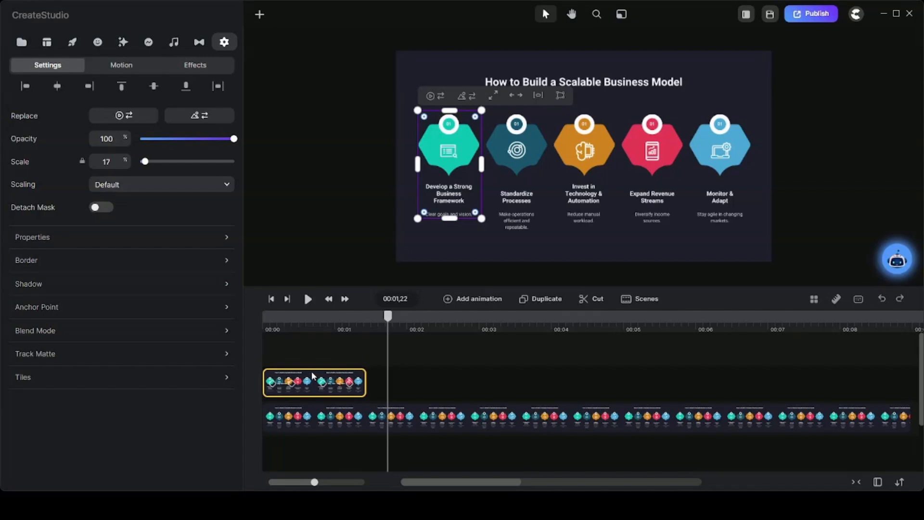
{"action": "left_click", "coordinate": [540, 299]}
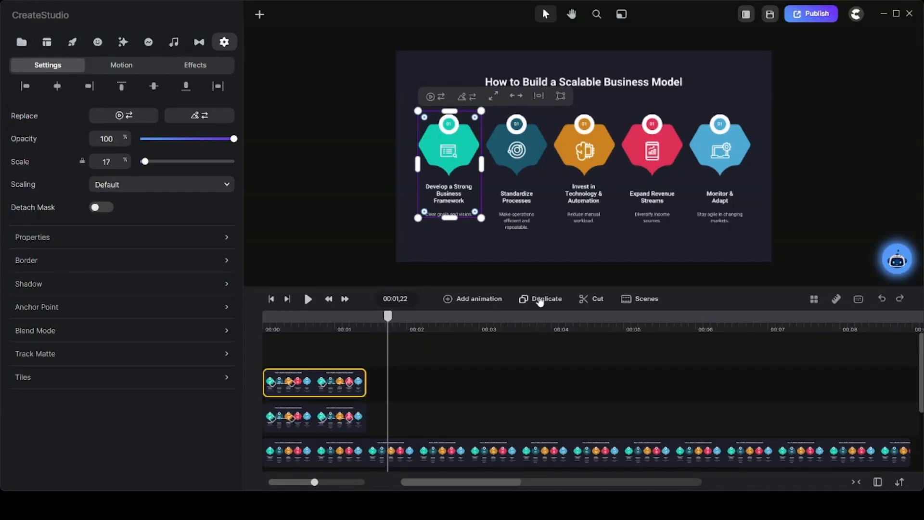
Move three of the duplicated first-item clips onto the original item clip's track, spacing them one after another behind it
{"action": "scroll", "coordinate": [490, 409], "scroll_direction": "down", "scroll_amount": 1}
{"action": "scroll", "coordinate": [490, 413], "scroll_direction": "down", "scroll_amount": 1}
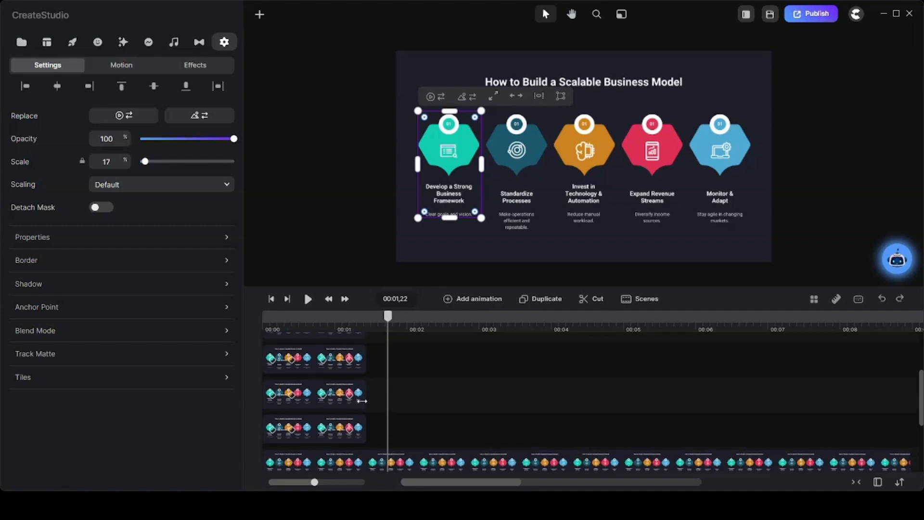
{"action": "left_click_drag", "start_coordinate": [308, 400], "coordinate": [443, 437]}
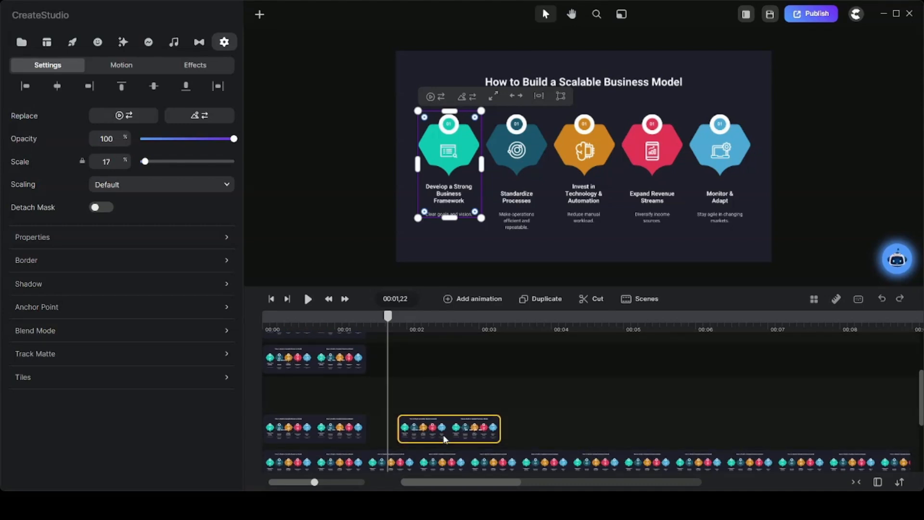
{"action": "left_click_drag", "start_coordinate": [310, 357], "coordinate": [614, 429]}
{"action": "scroll", "coordinate": [449, 398], "scroll_direction": "up", "scroll_amount": 1}
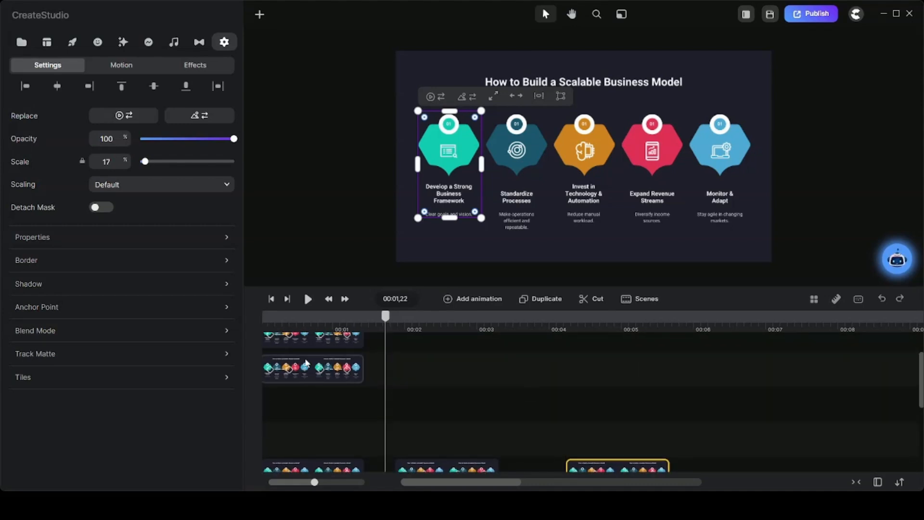
{"action": "left_click_drag", "start_coordinate": [306, 361], "coordinate": [739, 433]}
{"action": "scroll", "coordinate": [600, 403], "scroll_direction": "down", "scroll_amount": 1}
{"action": "left_click_drag", "start_coordinate": [739, 390], "coordinate": [738, 421]}
{"action": "scroll", "coordinate": [568, 363], "scroll_direction": "up", "scroll_amount": 1}
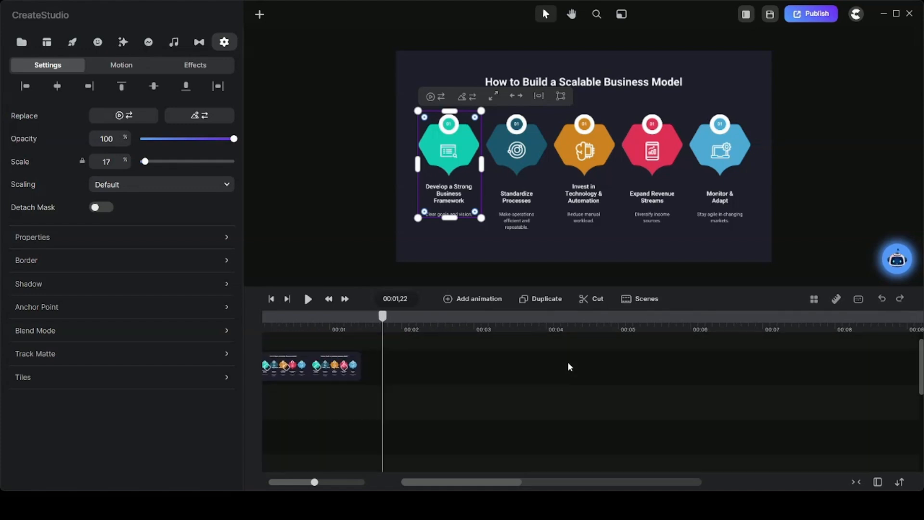
Place the last duplicate at the end of the row and shift the copies to start at about 00:03,27, 00:05,25 and 00:07,17
{"action": "left_click_drag", "start_coordinate": [312, 367], "coordinate": [712, 415]}
{"action": "scroll", "coordinate": [713, 415], "scroll_direction": "down", "scroll_amount": 1}
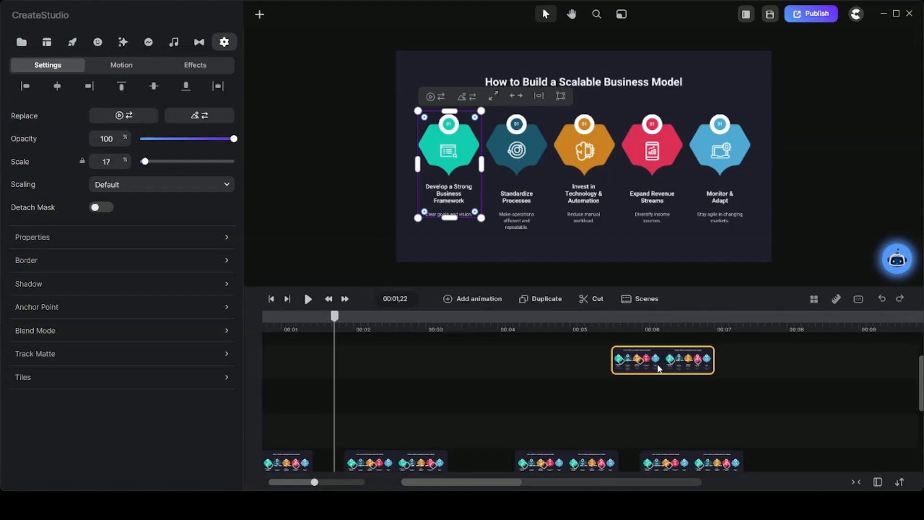
{"action": "left_click_drag", "start_coordinate": [659, 368], "coordinate": [813, 454]}
{"action": "scroll", "coordinate": [813, 453], "scroll_direction": "down", "scroll_amount": 1}
{"action": "left_click_drag", "start_coordinate": [558, 403], "coordinate": [532, 406]}
{"action": "left_click_drag", "start_coordinate": [679, 402], "coordinate": [668, 401]}
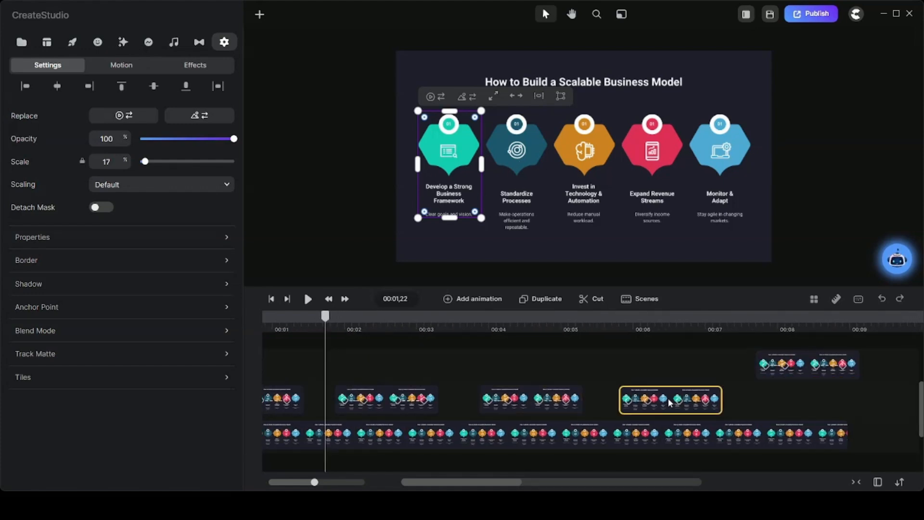
{"action": "left_click_drag", "start_coordinate": [805, 366], "coordinate": [793, 388]}
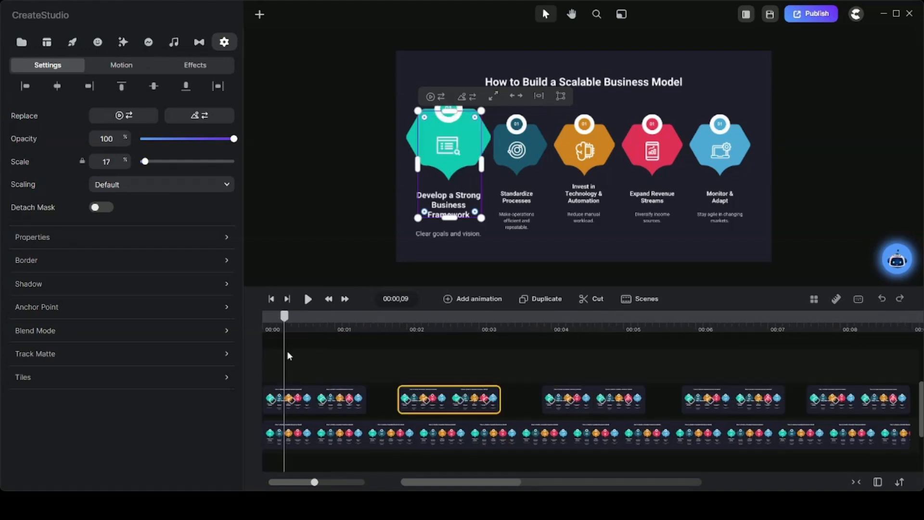
Try reframing the second clip's crop onto Standardize Processes at 00:02,07, extending its bottom edge to include more of the description
{"action": "left_click_drag", "start_coordinate": [287, 353], "coordinate": [422, 370]}
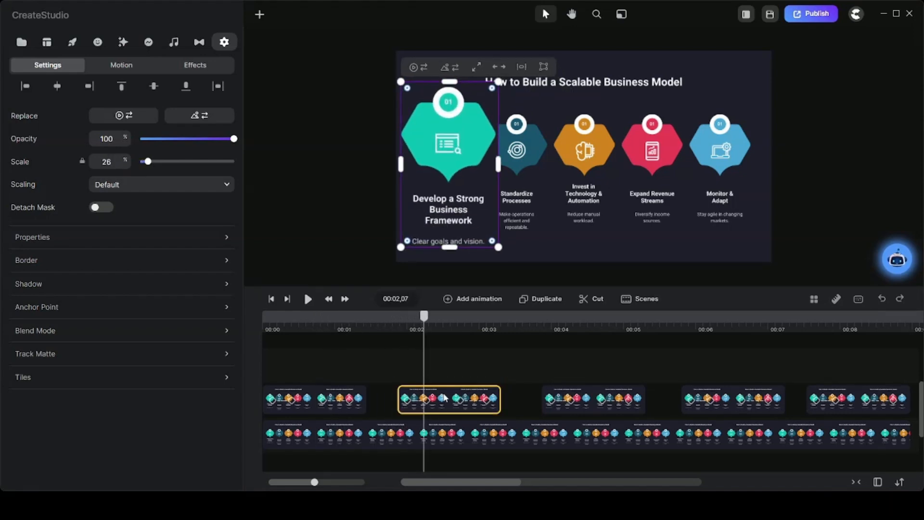
{"action": "double_click", "coordinate": [452, 202]}
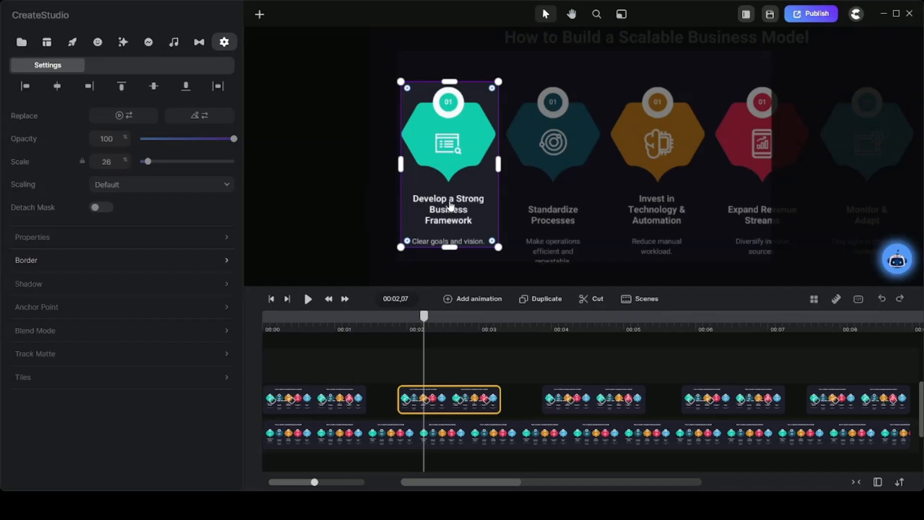
{"action": "left_click_drag", "start_coordinate": [452, 201], "coordinate": [552, 206]}
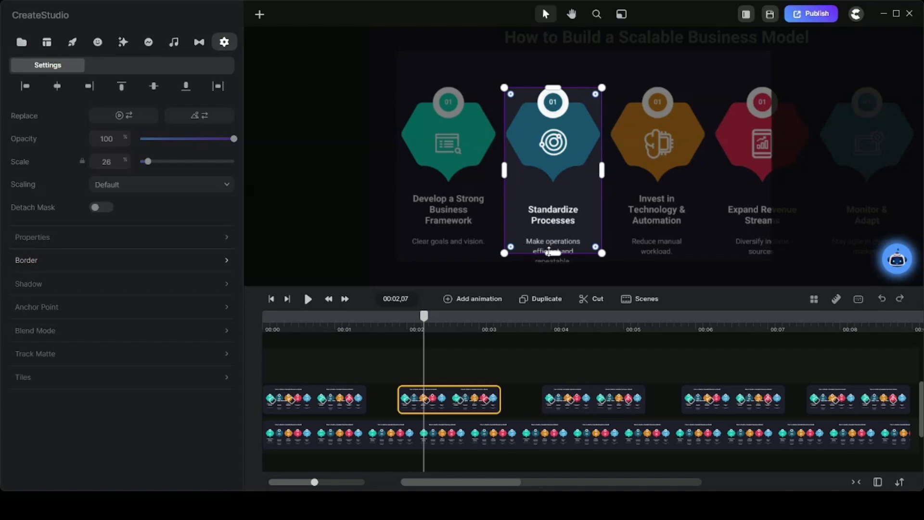
{"action": "left_click_drag", "start_coordinate": [550, 250], "coordinate": [549, 267]}
{"action": "left_click_drag", "start_coordinate": [423, 319], "coordinate": [399, 321]}
{"action": "left_click", "coordinate": [550, 194]}
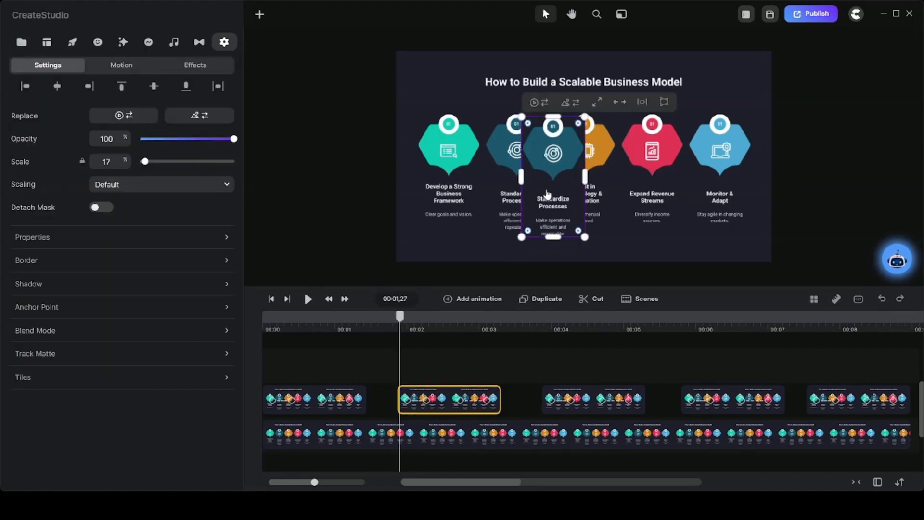
Try aligning the cropped second clip over the infographic's Standardize Processes item at 00:01,27 and check it at 00:03,01
{"action": "left_click_drag", "start_coordinate": [547, 194], "coordinate": [510, 187]}
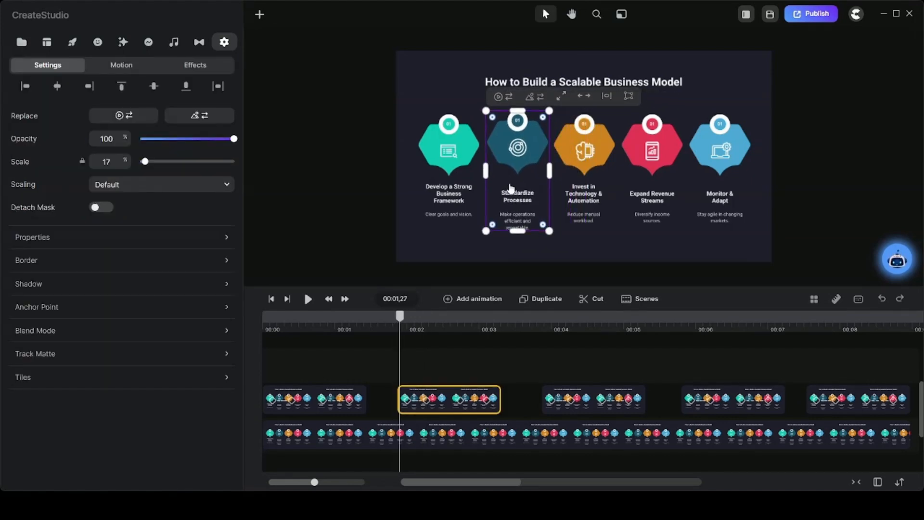
{"action": "left_click", "coordinate": [511, 252]}
{"action": "left_click_drag", "start_coordinate": [405, 324], "coordinate": [482, 332]}
{"action": "left_click", "coordinate": [443, 396]}
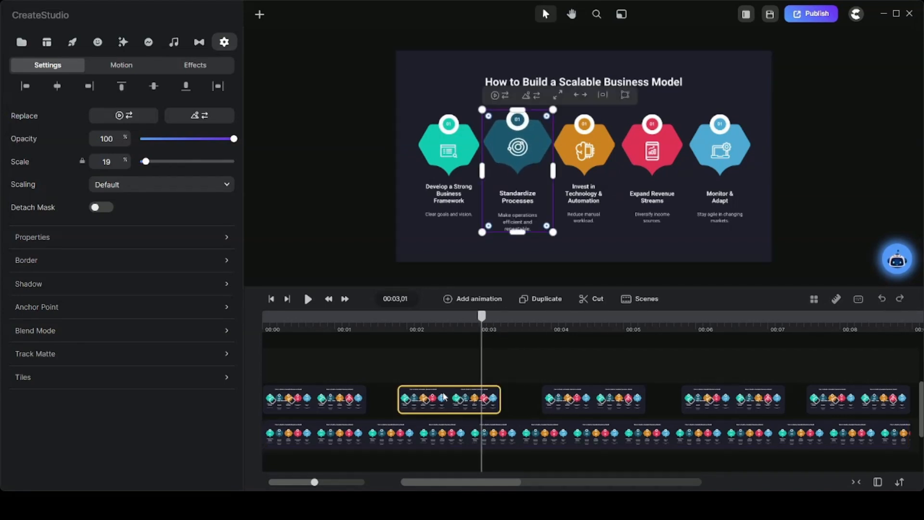
Undo the crop and position changes made to the second clip
{"action": "key", "text": "ctrl+z"}
{"action": "key", "text": "ctrl+z"}
{"action": "key", "text": "ctrl+z"}
At 00:01,28, shift the second clip's crop frame onto Standardize Processes and extend its bottom edge over the description
{"action": "left_click", "coordinate": [453, 182]}
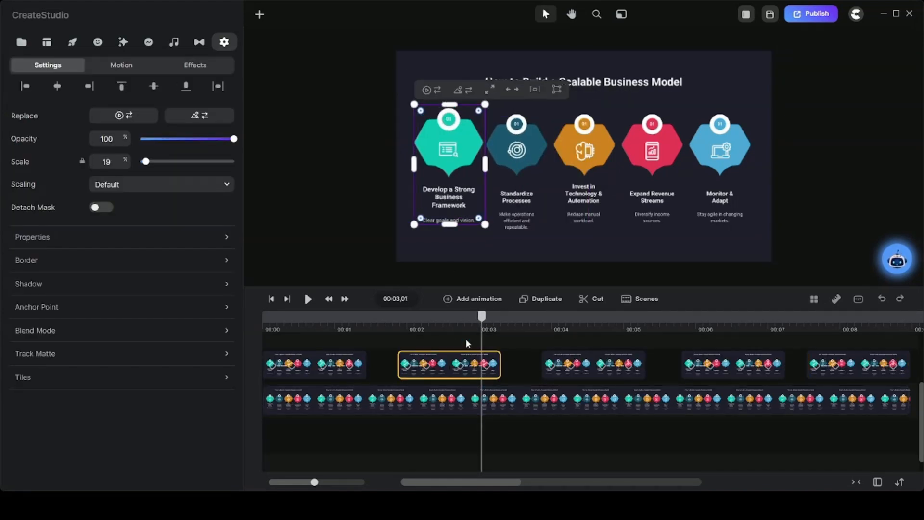
{"action": "left_click_drag", "start_coordinate": [482, 324], "coordinate": [403, 327]}
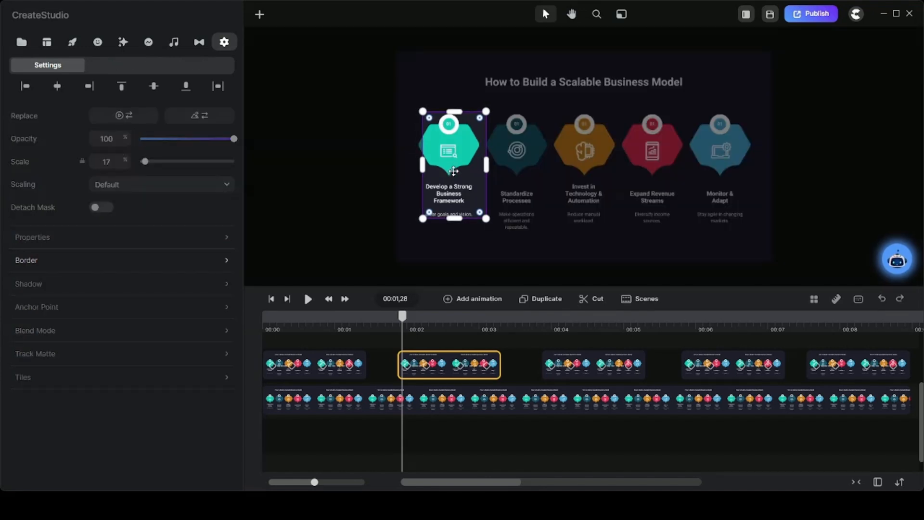
{"action": "left_click", "coordinate": [498, 172]}
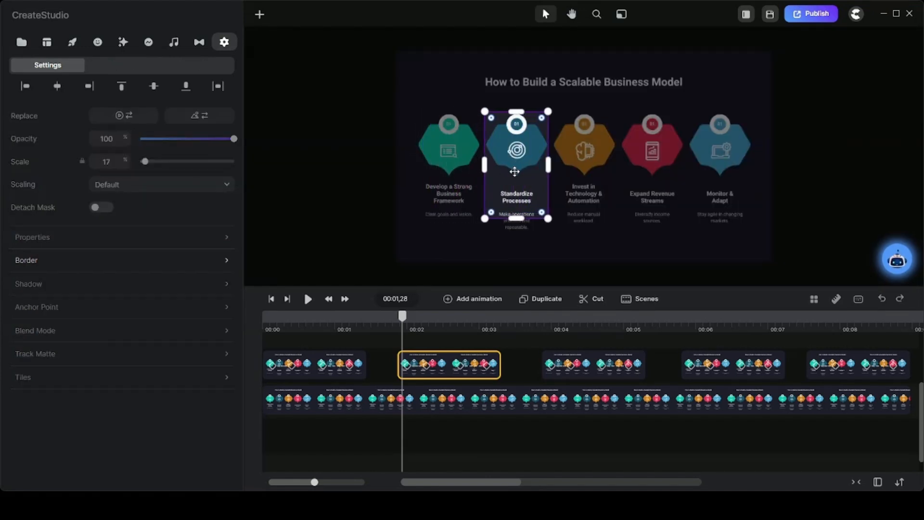
{"action": "left_click_drag", "start_coordinate": [516, 218], "coordinate": [517, 231]}
At 00:03,27, shift the third clip's crop frame onto the Invest in Technology & Automation item
{"action": "left_click_drag", "start_coordinate": [402, 322], "coordinate": [544, 316]}
{"action": "left_click", "coordinate": [529, 192]}
{"action": "left_click", "coordinate": [461, 170]}
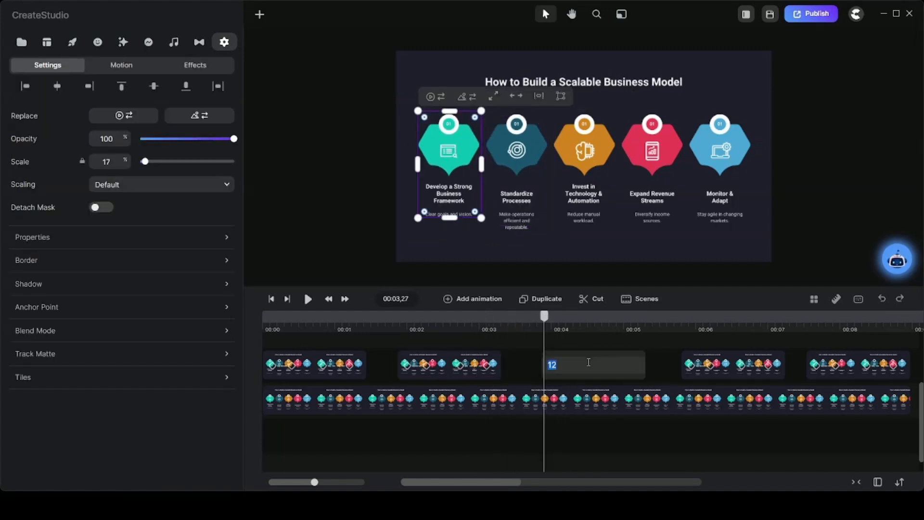
{"action": "double_click", "coordinate": [461, 170]}
{"action": "left_click", "coordinate": [582, 159]}
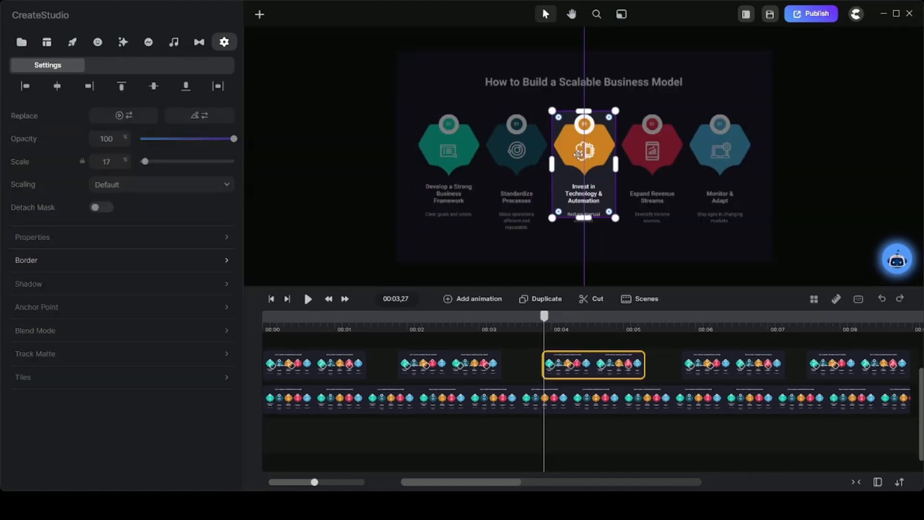
At 00:05,25, shift the fourth clip's crop frame onto the Expand Revenue Streams item
{"action": "left_click_drag", "start_coordinate": [544, 316], "coordinate": [684, 320]}
{"action": "left_click", "coordinate": [609, 363]}
{"action": "left_click", "coordinate": [714, 358]}
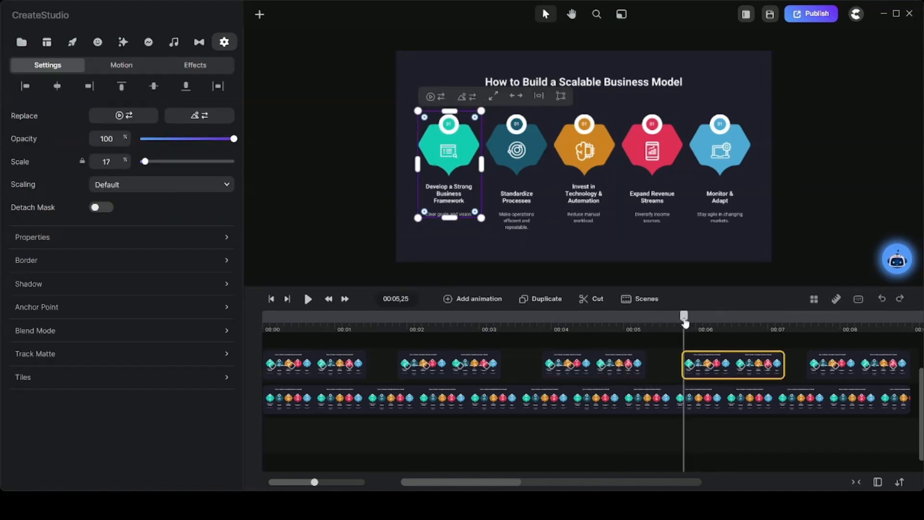
{"action": "double_click", "coordinate": [458, 184]}
{"action": "left_click_drag", "start_coordinate": [458, 177], "coordinate": [656, 176]}
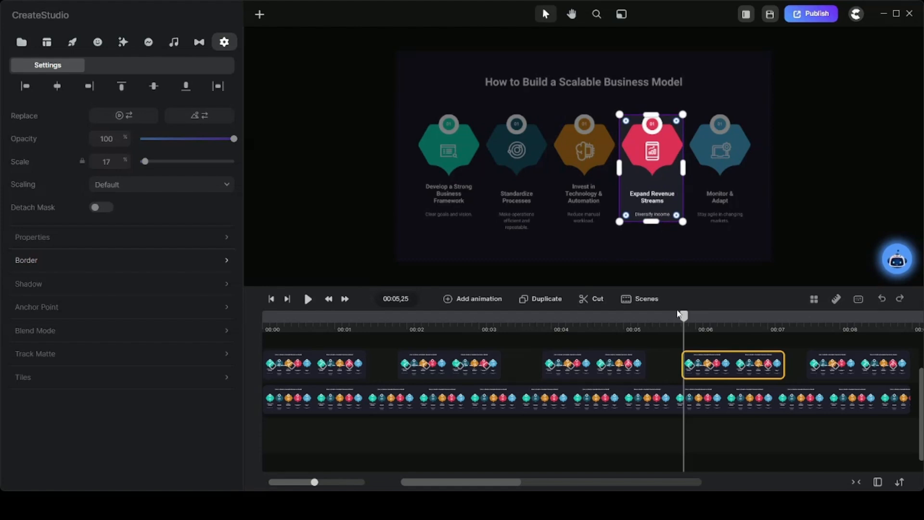
At 00:07,17, shift the fifth clip's crop frame onto the Monitor & Adapt item
{"action": "left_click_drag", "start_coordinate": [678, 313], "coordinate": [821, 318]}
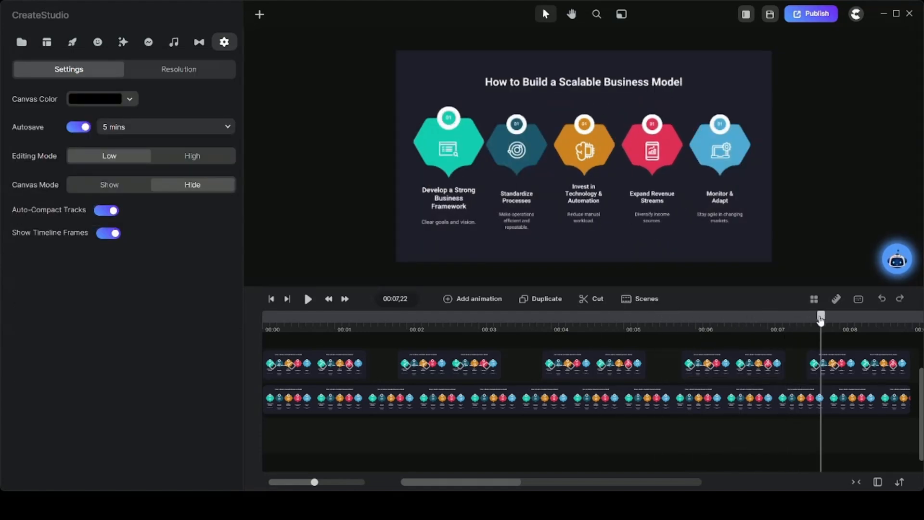
{"action": "left_click", "coordinate": [454, 172]}
{"action": "double_click", "coordinate": [454, 173]}
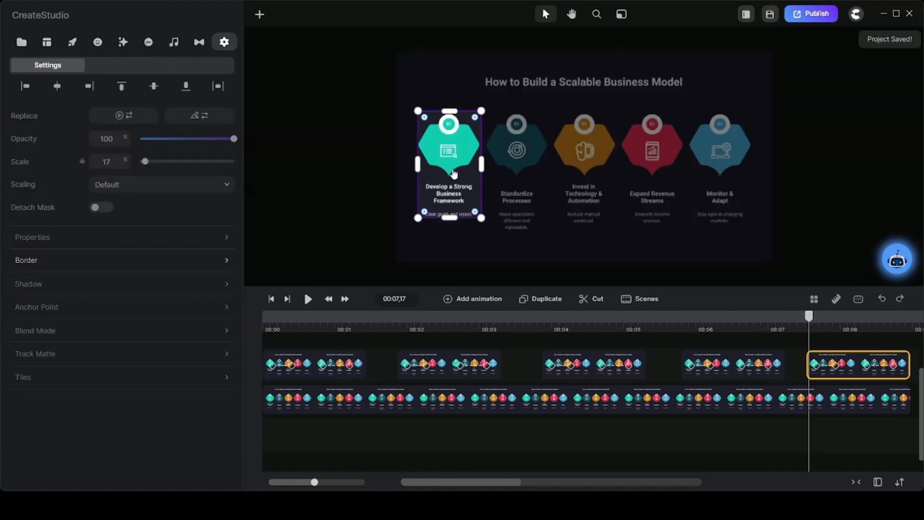
{"action": "left_click_drag", "start_coordinate": [453, 172], "coordinate": [717, 159]}
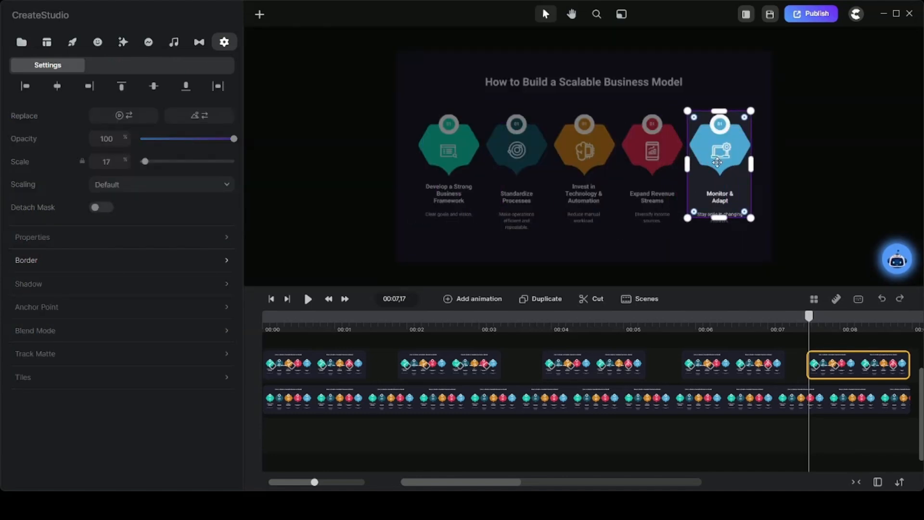
Play the whole sequence from 00:00,00 to check each item's zoom animation
{"action": "left_click_drag", "start_coordinate": [809, 316], "coordinate": [234, 325]}
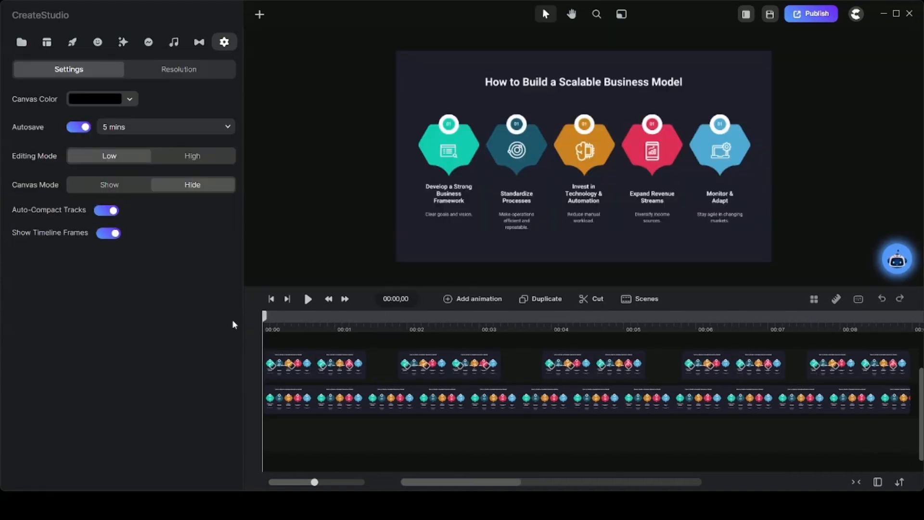
{"action": "left_click", "coordinate": [308, 299]}
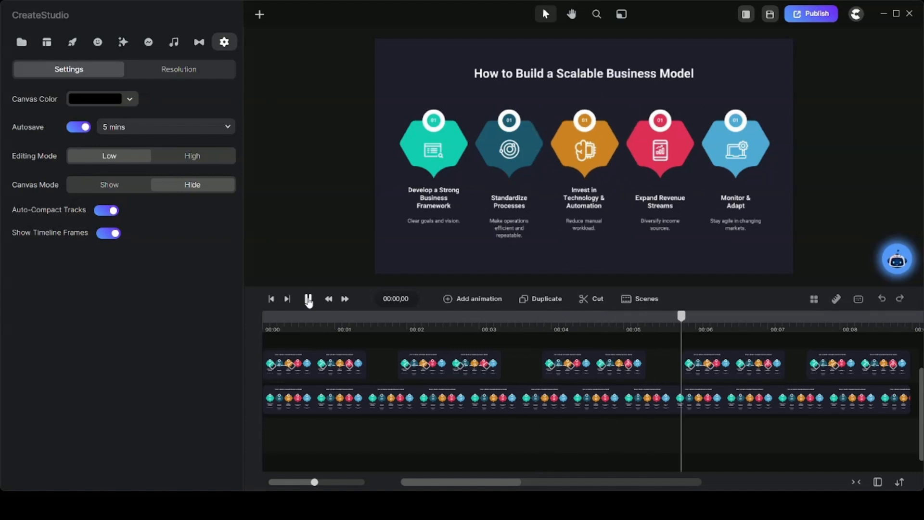
Select all clips on the timeline and lengthen them, adjusting the item clips so they sit end to end without gaps
{"action": "left_click", "coordinate": [302, 377]}
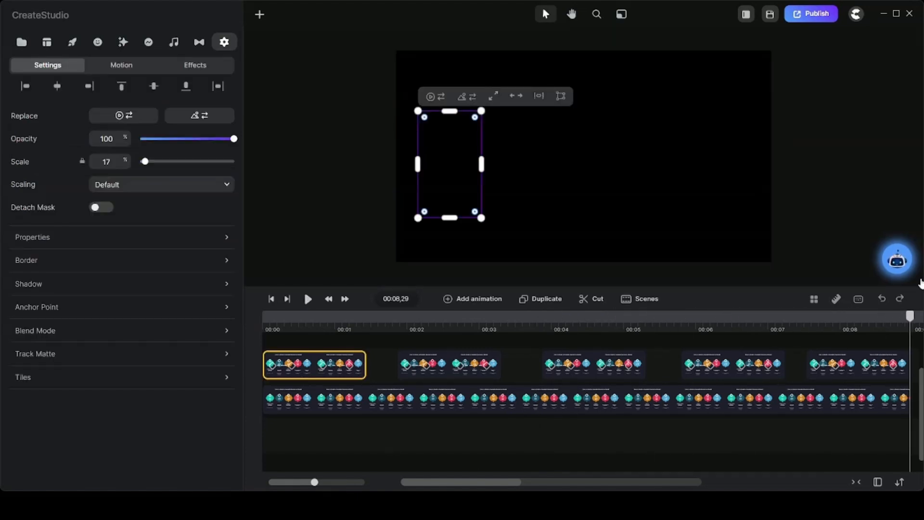
{"action": "left_click", "coordinate": [313, 376]}
{"action": "left_click_drag", "start_coordinate": [270, 338], "coordinate": [919, 412]}
{"action": "scroll", "coordinate": [919, 414], "scroll_direction": "right", "scroll_amount": 5}
{"action": "left_click_drag", "start_coordinate": [656, 376], "coordinate": [667, 375]}
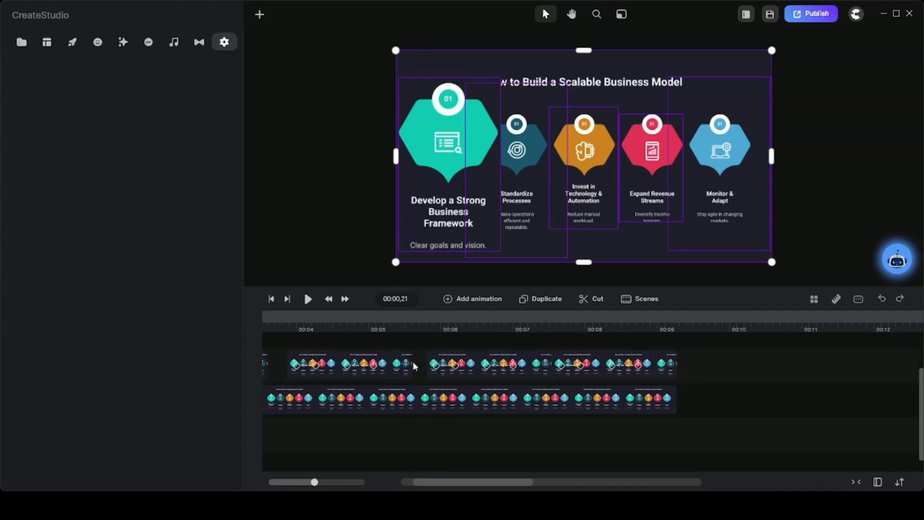
{"action": "left_click_drag", "start_coordinate": [430, 367], "coordinate": [373, 363]}
{"action": "scroll", "coordinate": [447, 360], "scroll_direction": "left", "scroll_amount": 3}
{"action": "scroll", "coordinate": [387, 364], "scroll_direction": "left", "scroll_amount": 2}
{"action": "scroll", "coordinate": [336, 410], "scroll_direction": "left", "scroll_amount": 2}
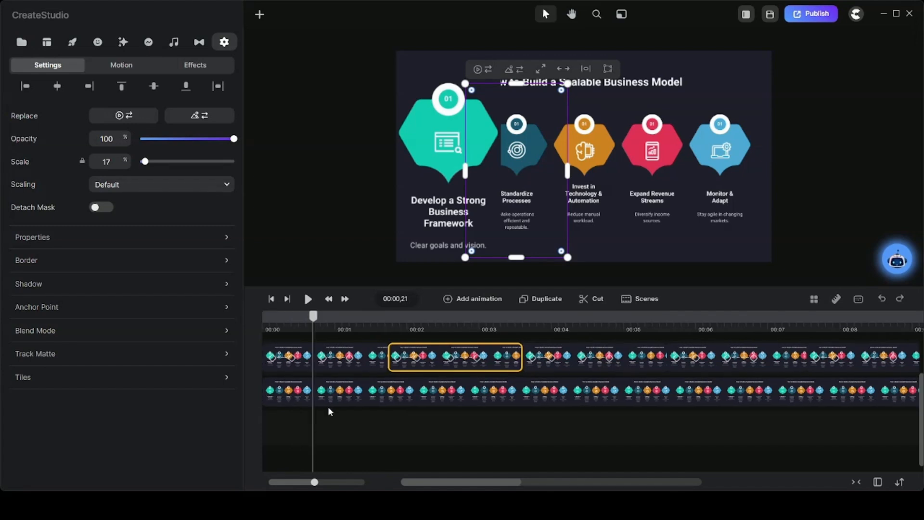
Preview the lengthened clips from the beginning of the timeline, then stop playback
{"action": "left_click_drag", "start_coordinate": [313, 317], "coordinate": [236, 319]}
{"action": "left_click", "coordinate": [308, 300]}
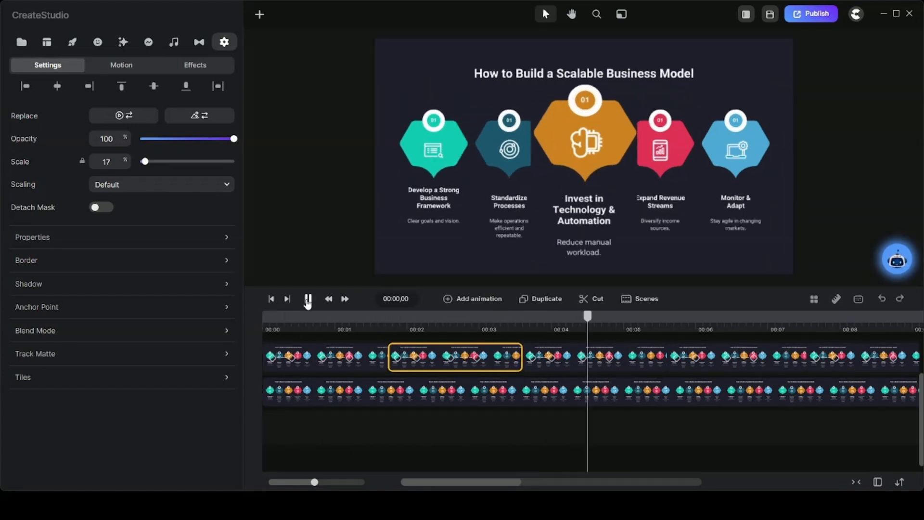
{"action": "left_click", "coordinate": [308, 302]}
Move the shrinking animation closer to the end of each of the five item clips, starting at about 00:01,09 in the first
{"action": "left_click", "coordinate": [372, 364]}
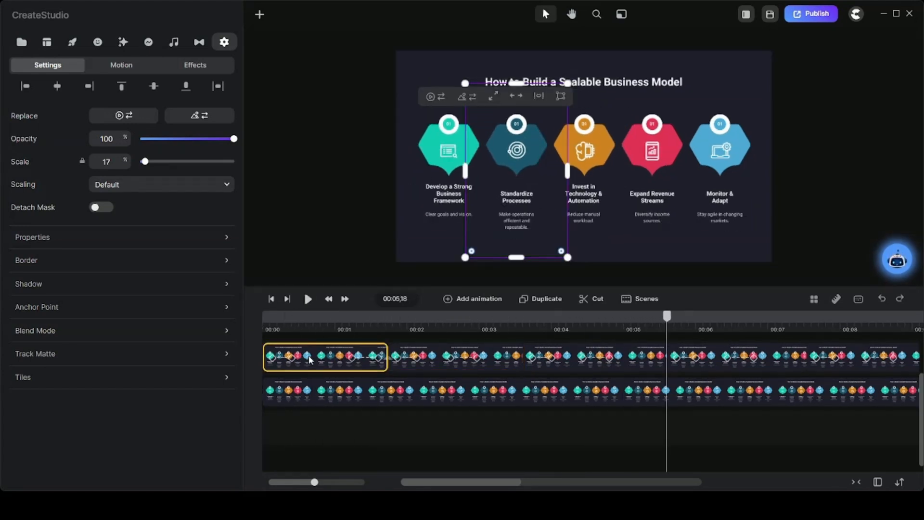
{"action": "left_click", "coordinate": [500, 362]}
{"action": "left_click", "coordinate": [639, 356]}
{"action": "left_click", "coordinate": [753, 356]}
{"action": "scroll", "coordinate": [766, 383], "scroll_direction": "right", "scroll_amount": 2}
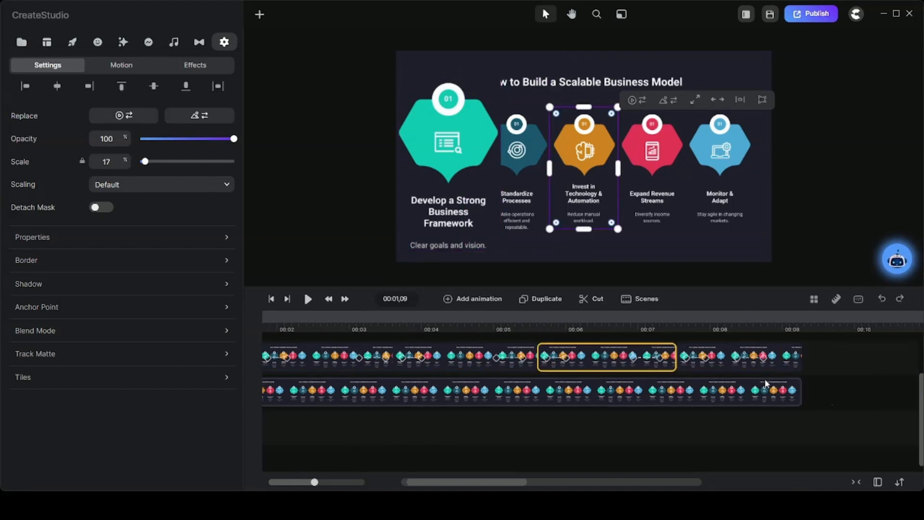
{"action": "scroll", "coordinate": [766, 384], "scroll_direction": "right", "scroll_amount": 1}
{"action": "left_click", "coordinate": [698, 362]}
{"action": "scroll", "coordinate": [532, 357], "scroll_direction": "left", "scroll_amount": 3}
Play the sequence from 00:00,00 to review the retimed shrinking animations, stopping after the fourth item
{"action": "left_click_drag", "start_coordinate": [357, 319], "coordinate": [254, 322]}
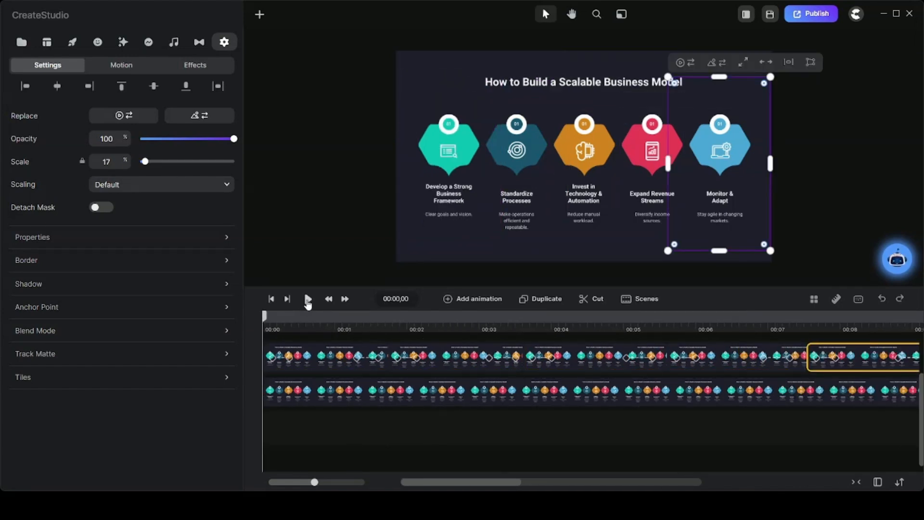
{"action": "left_click", "coordinate": [308, 300]}
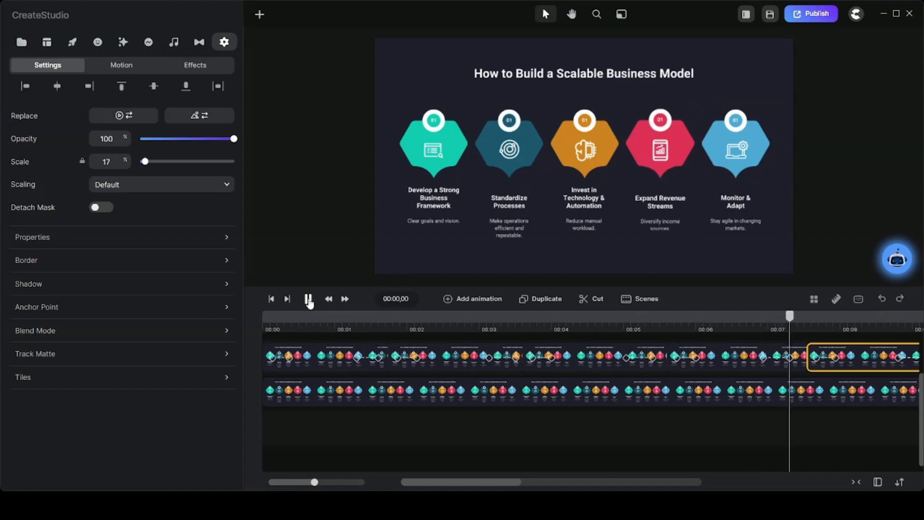
{"action": "left_click", "coordinate": [309, 299]}
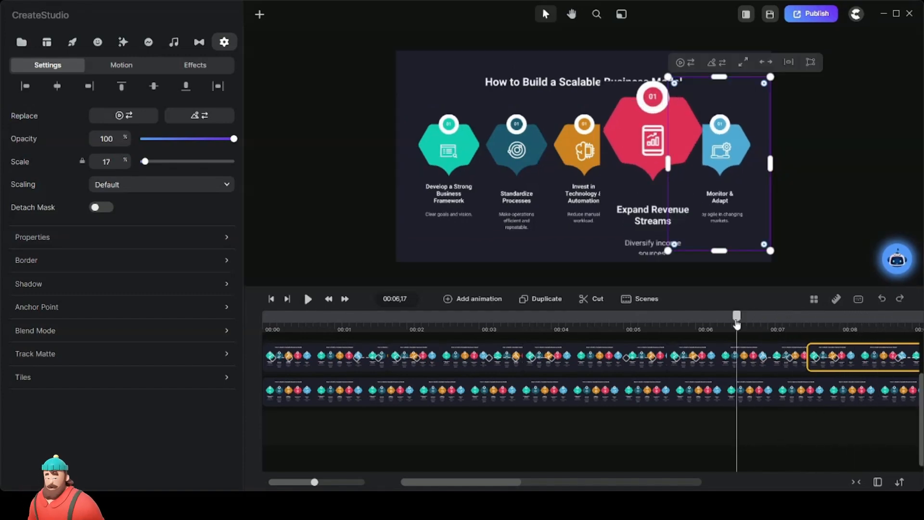